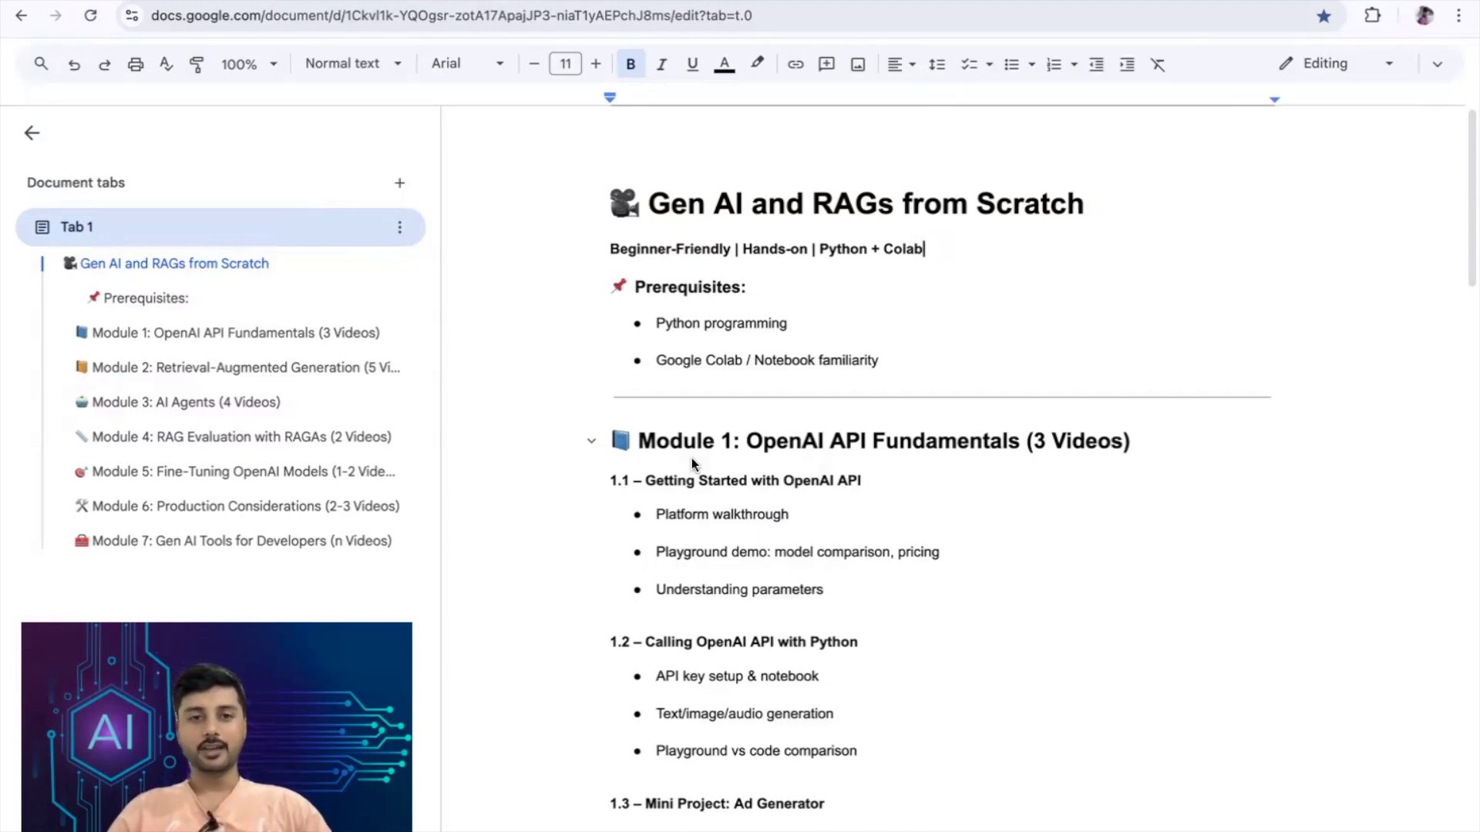
Step: Point out the course title and the beginner-friendly subtitle mentioning Python
{"action": "left_click", "coordinate": [652, 210]}
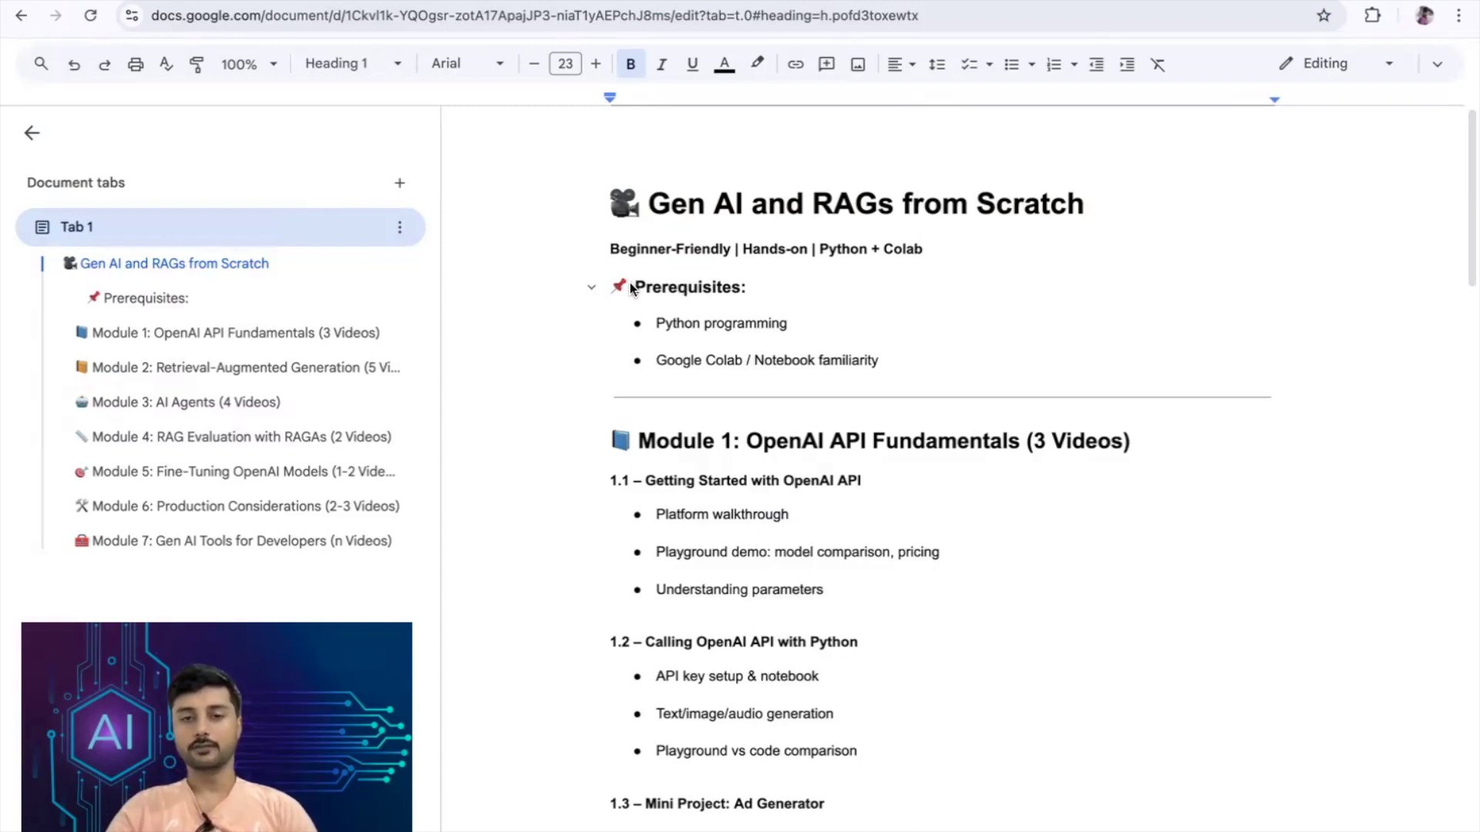
{"action": "left_click", "coordinate": [653, 258]}
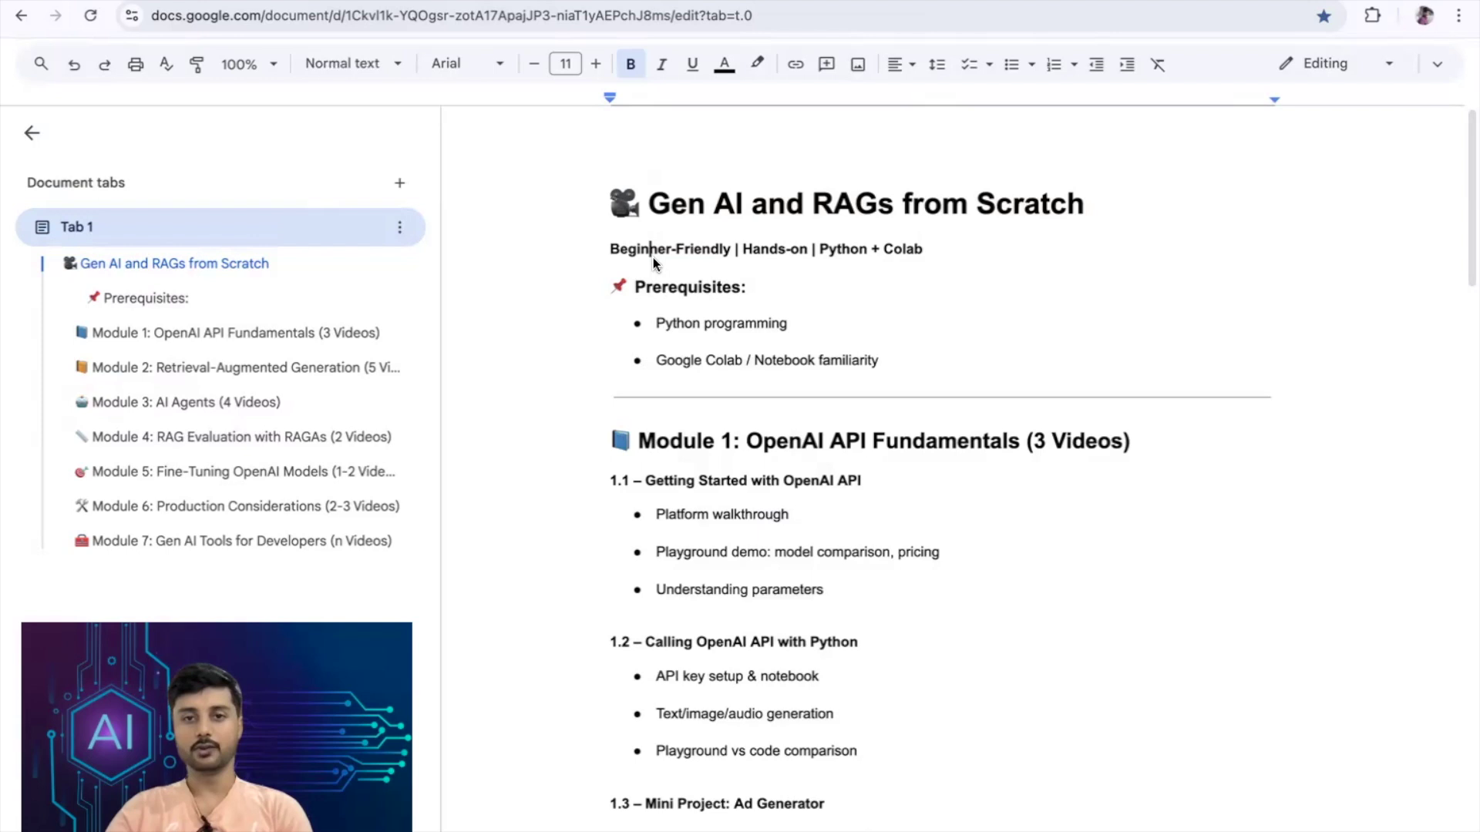
{"action": "left_click", "coordinate": [843, 256]}
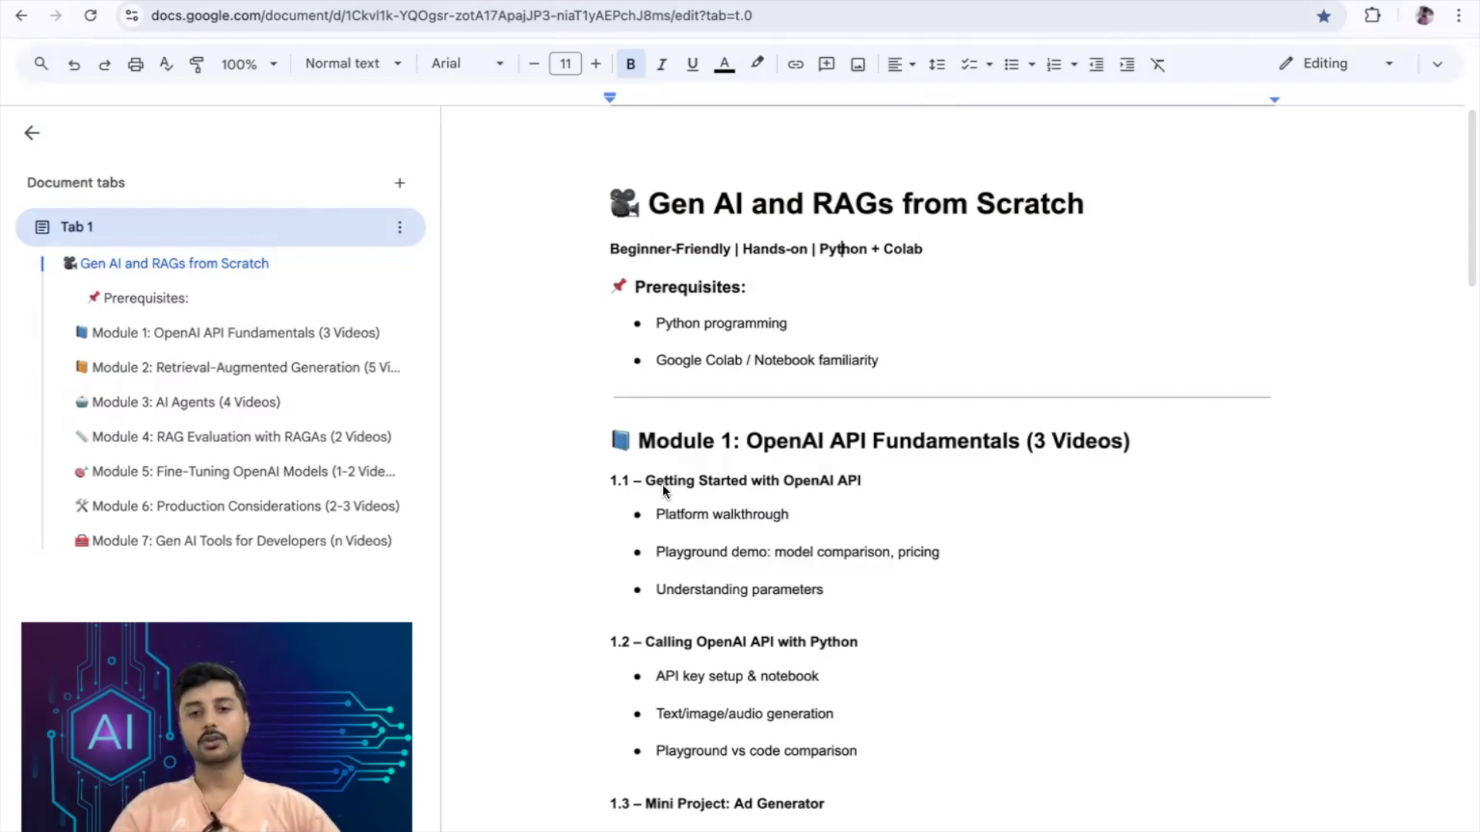
{"action": "scroll", "coordinate": [706, 551], "scroll_direction": "down", "scroll_amount": 3}
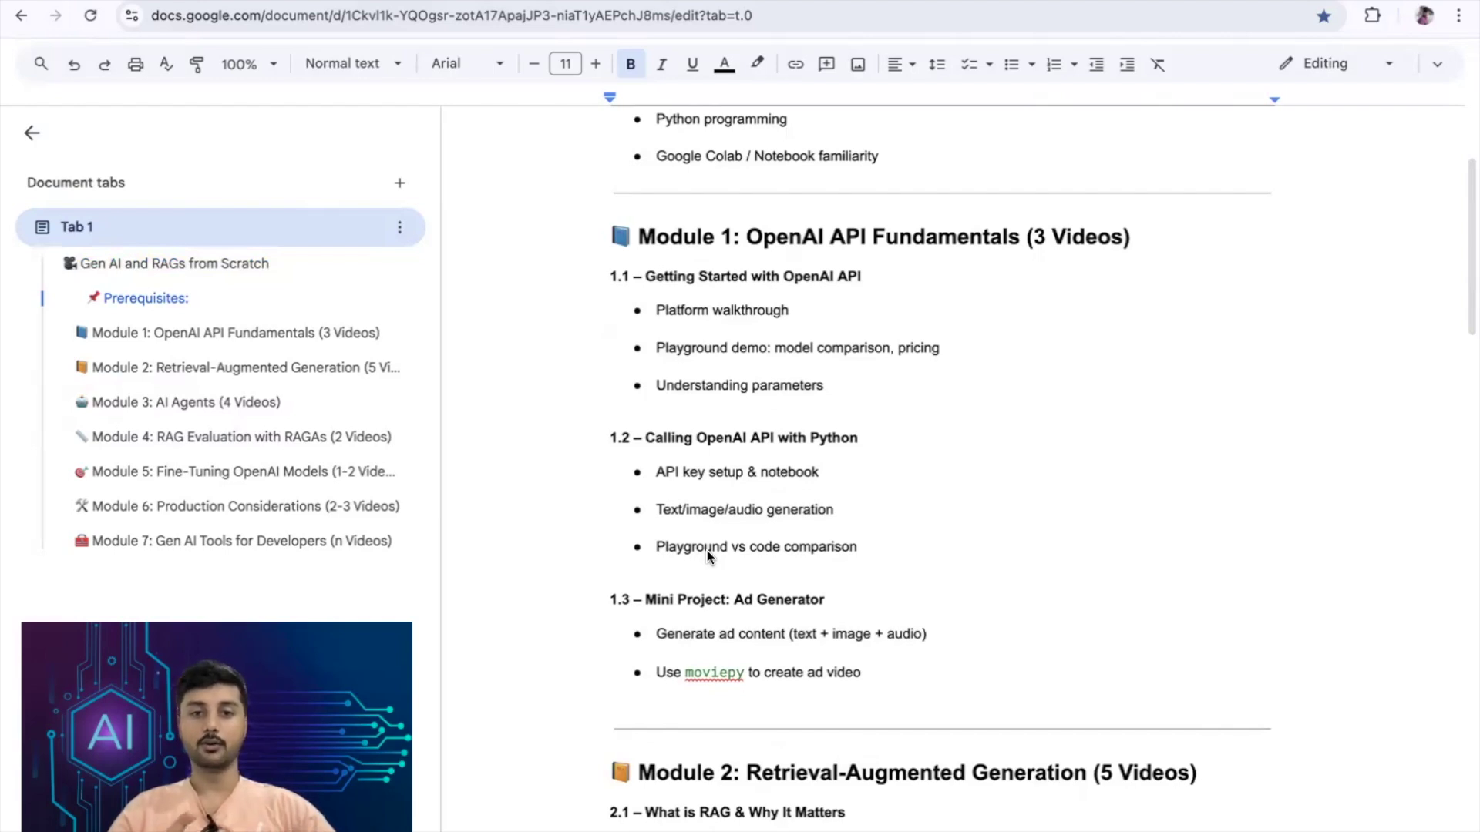
{"action": "left_click", "coordinate": [689, 400]}
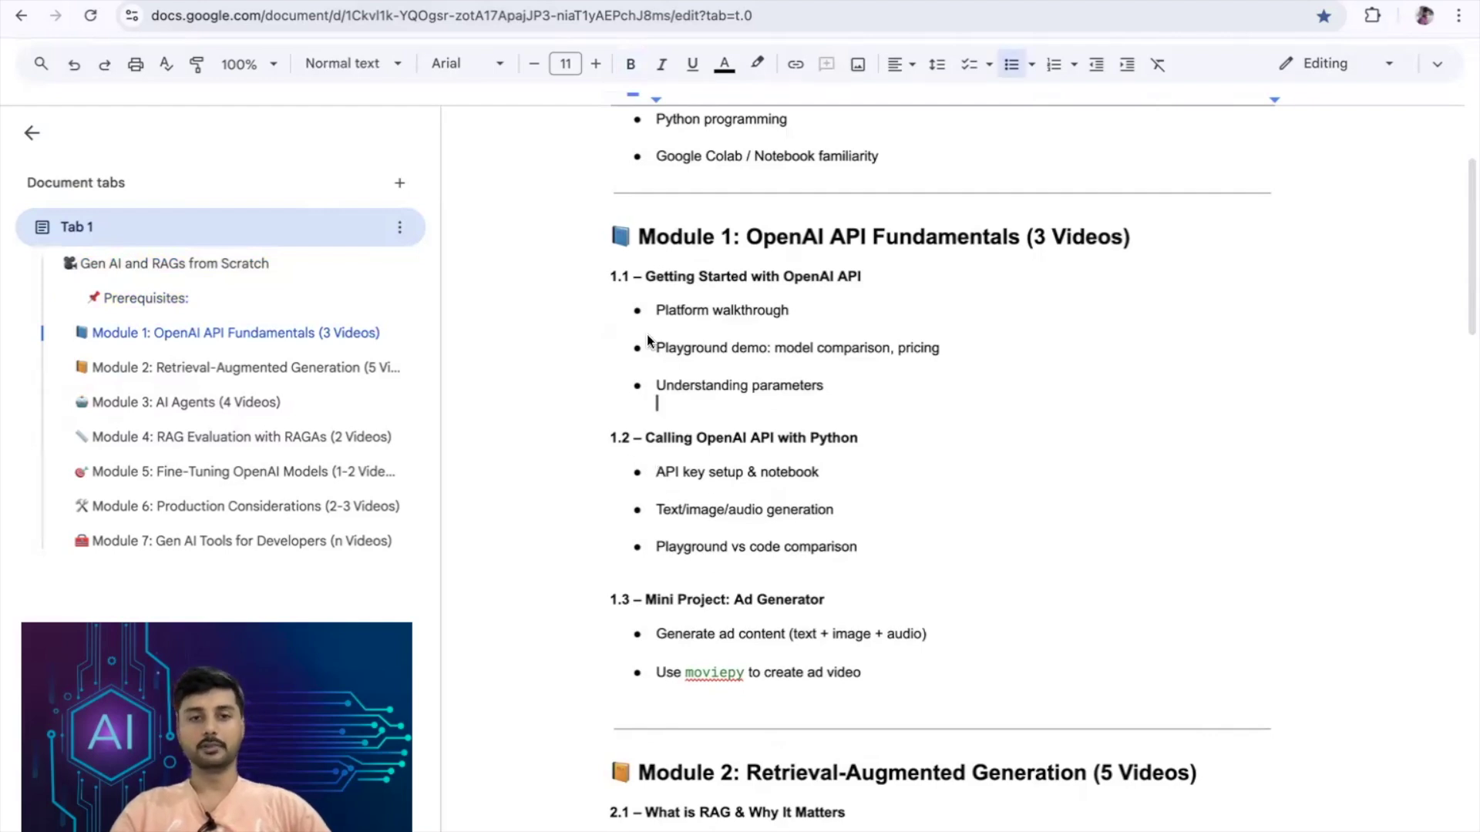
{"action": "left_click", "coordinate": [709, 441]}
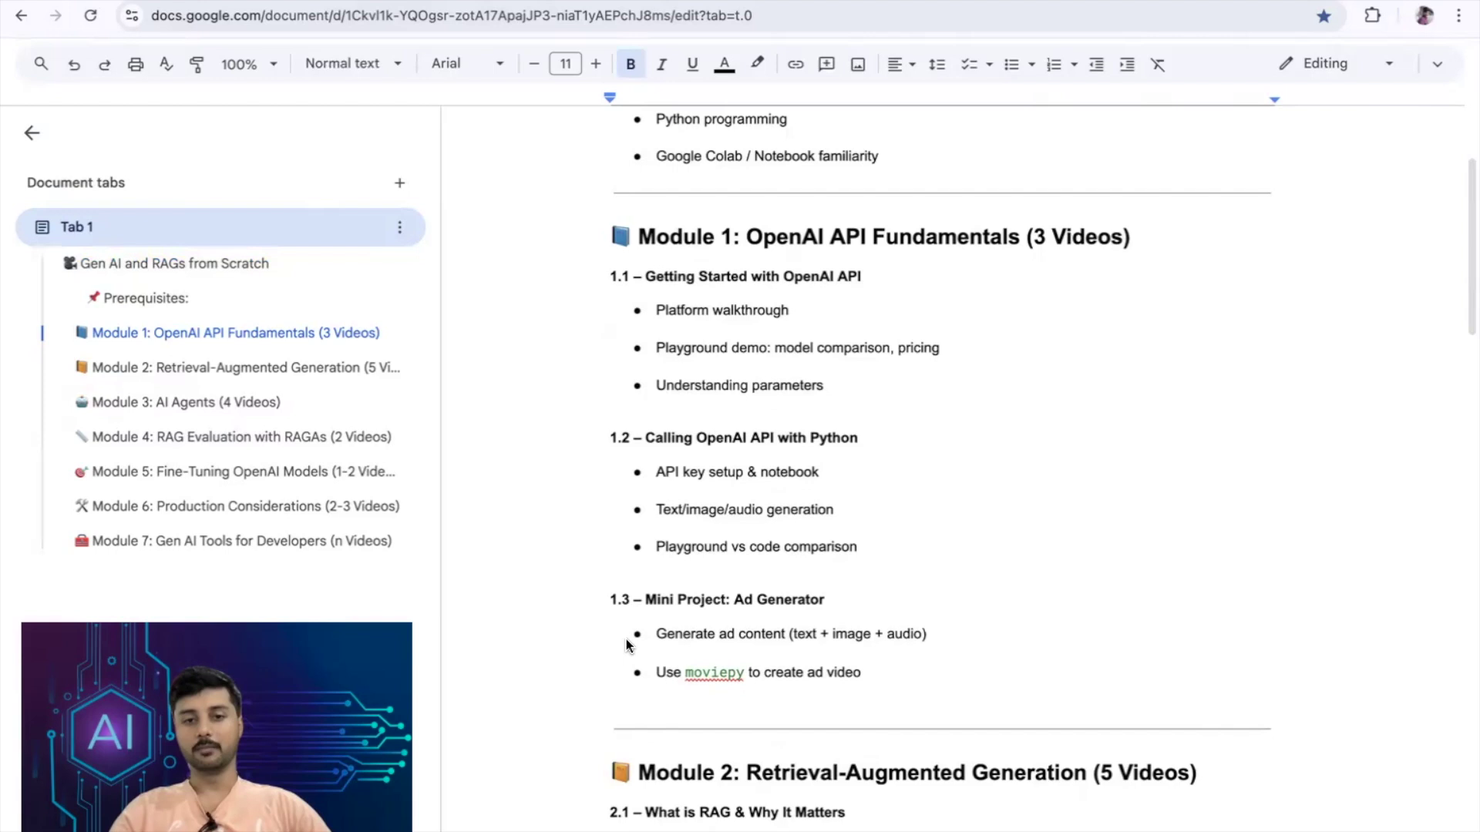
{"action": "scroll", "coordinate": [649, 631], "scroll_direction": "down", "scroll_amount": 2}
{"action": "scroll", "coordinate": [626, 640], "scroll_direction": "down", "scroll_amount": 1}
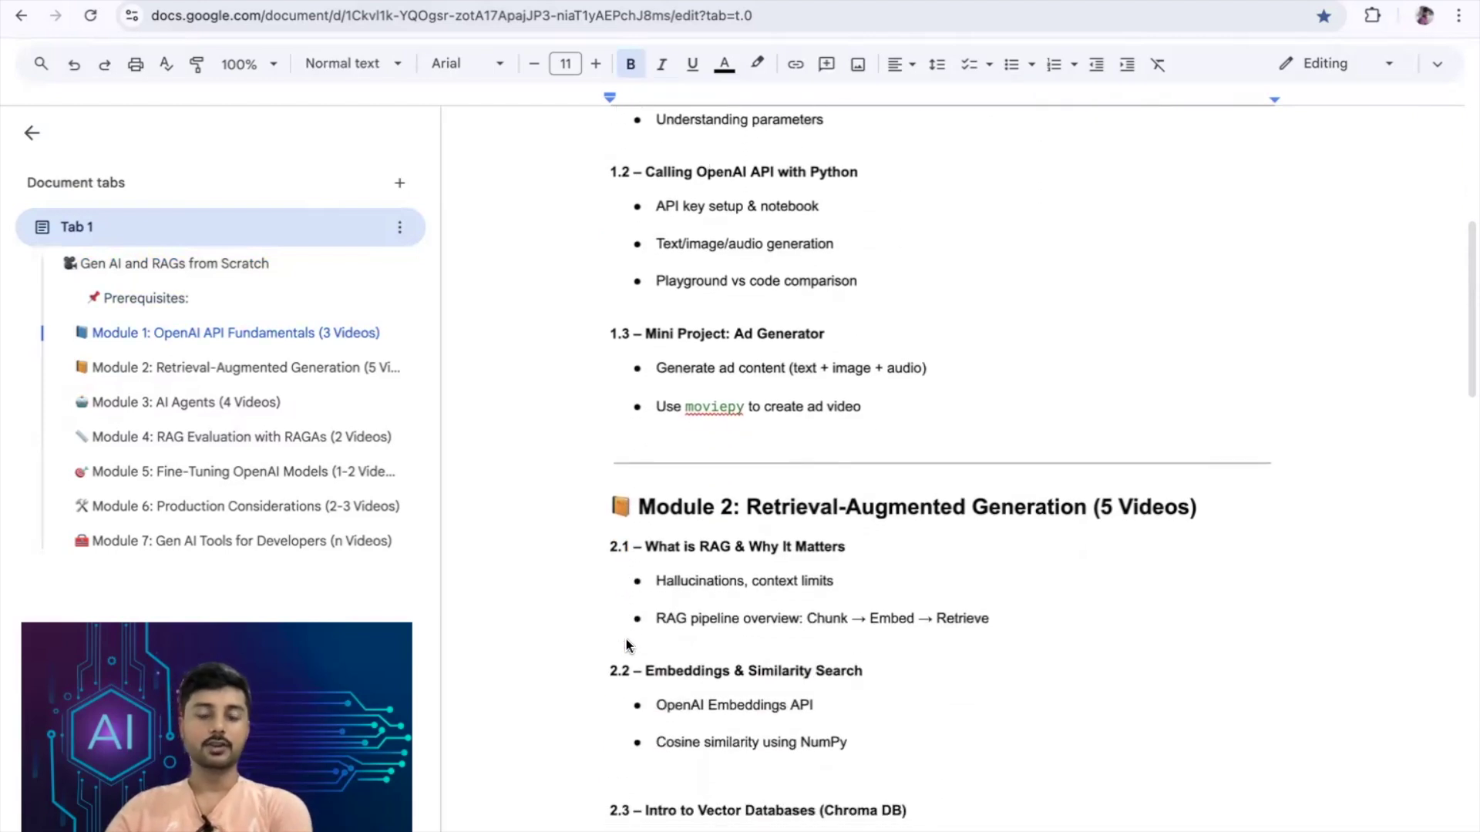
{"action": "scroll", "coordinate": [625, 646], "scroll_direction": "down", "scroll_amount": 1}
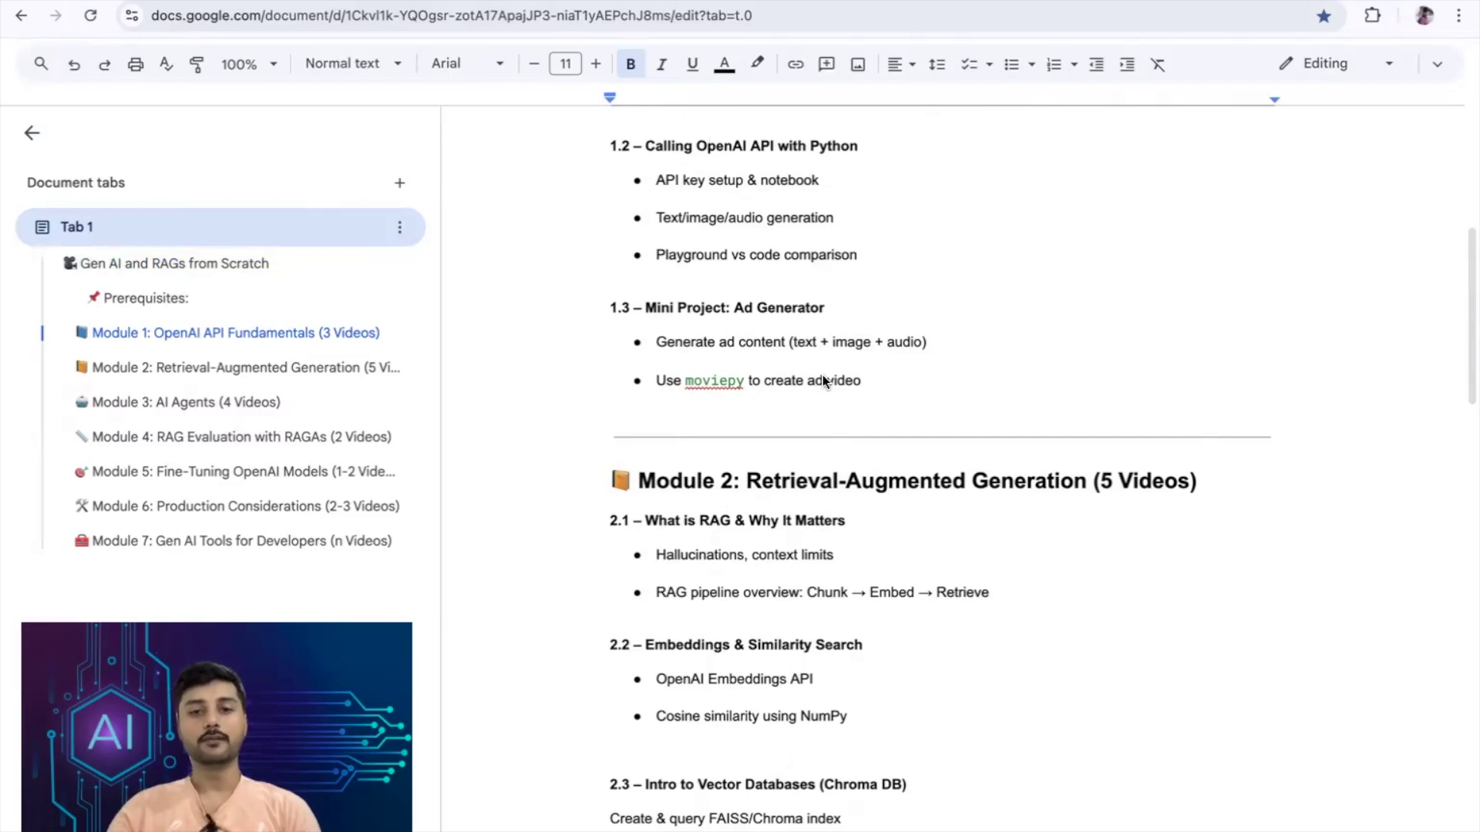
{"action": "left_click", "coordinate": [800, 367]}
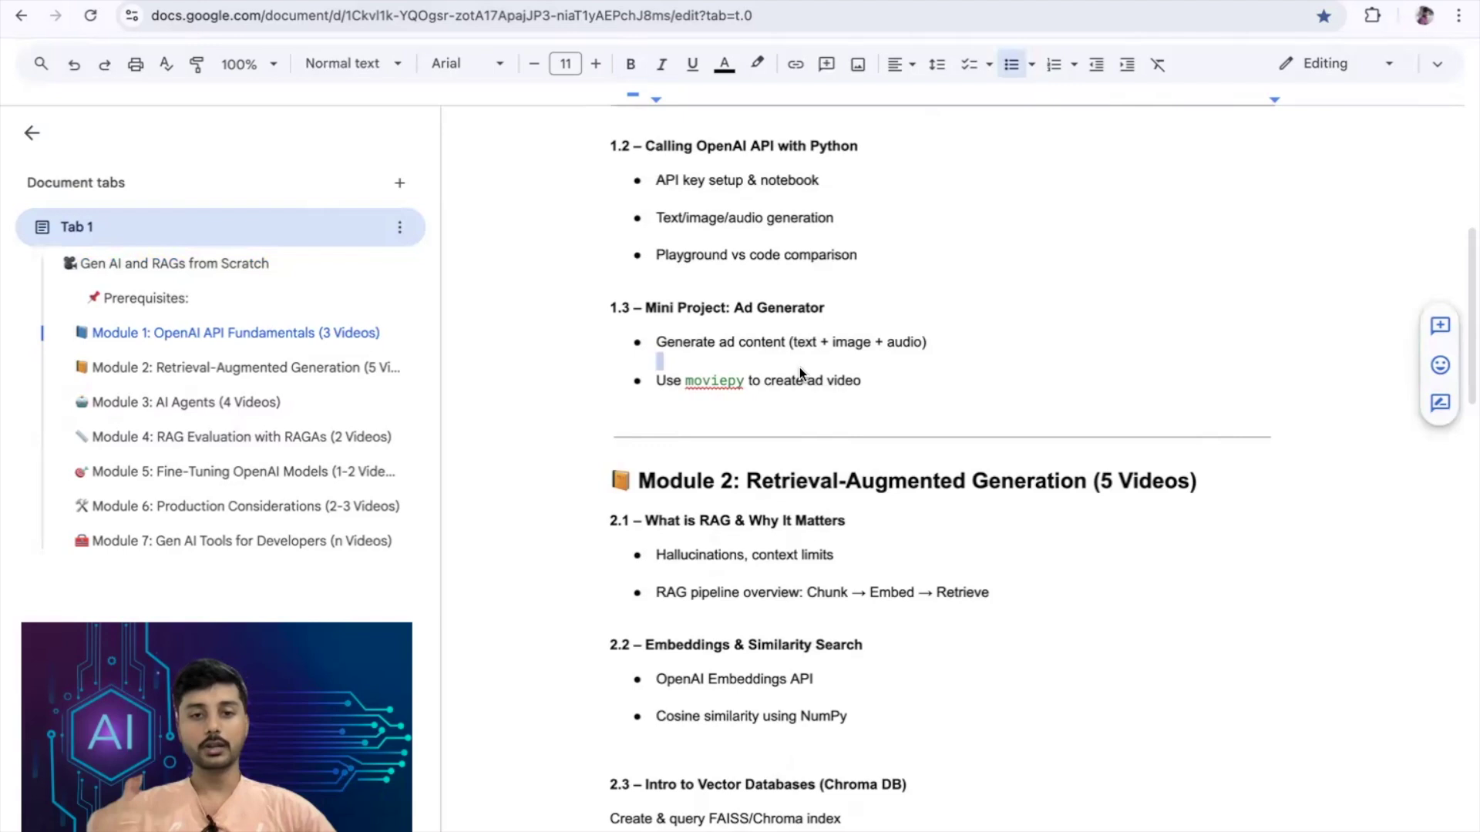
{"action": "left_click", "coordinate": [803, 383]}
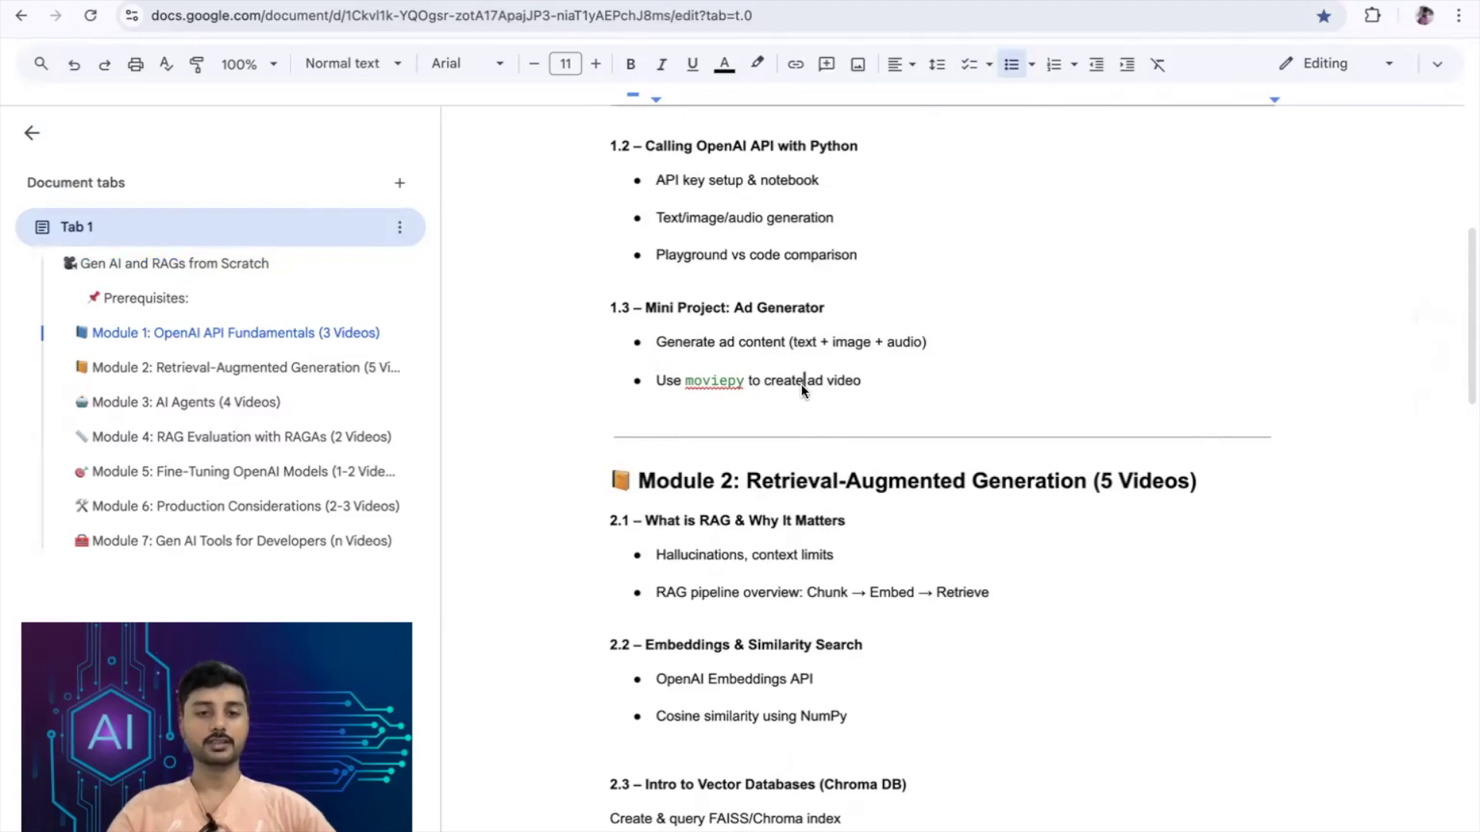
{"action": "scroll", "coordinate": [782, 525], "scroll_direction": "down", "scroll_amount": 1}
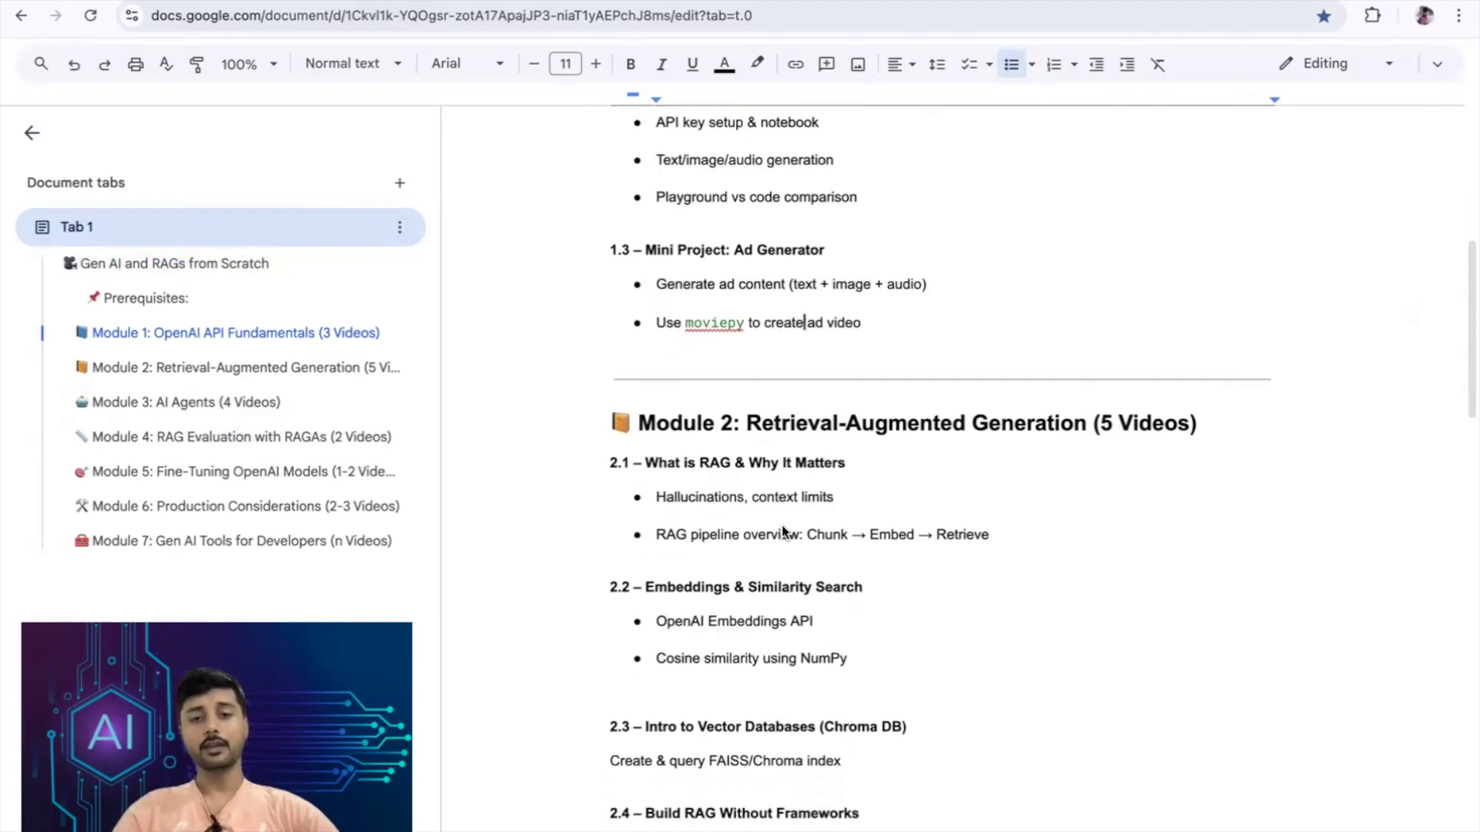
{"action": "scroll", "coordinate": [706, 331], "scroll_direction": "up", "scroll_amount": 2}
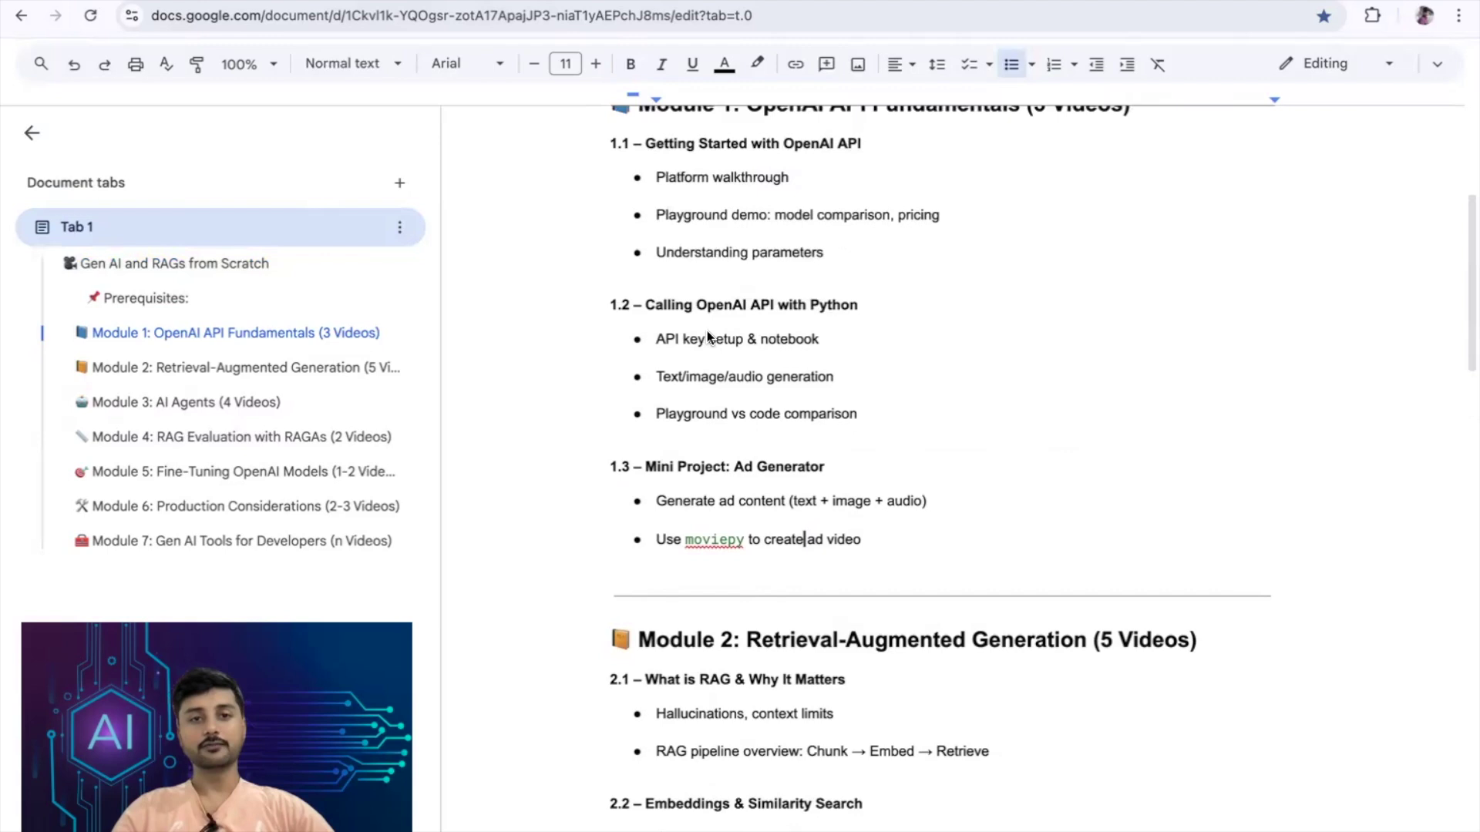
{"action": "scroll", "coordinate": [706, 331], "scroll_direction": "up", "scroll_amount": 1}
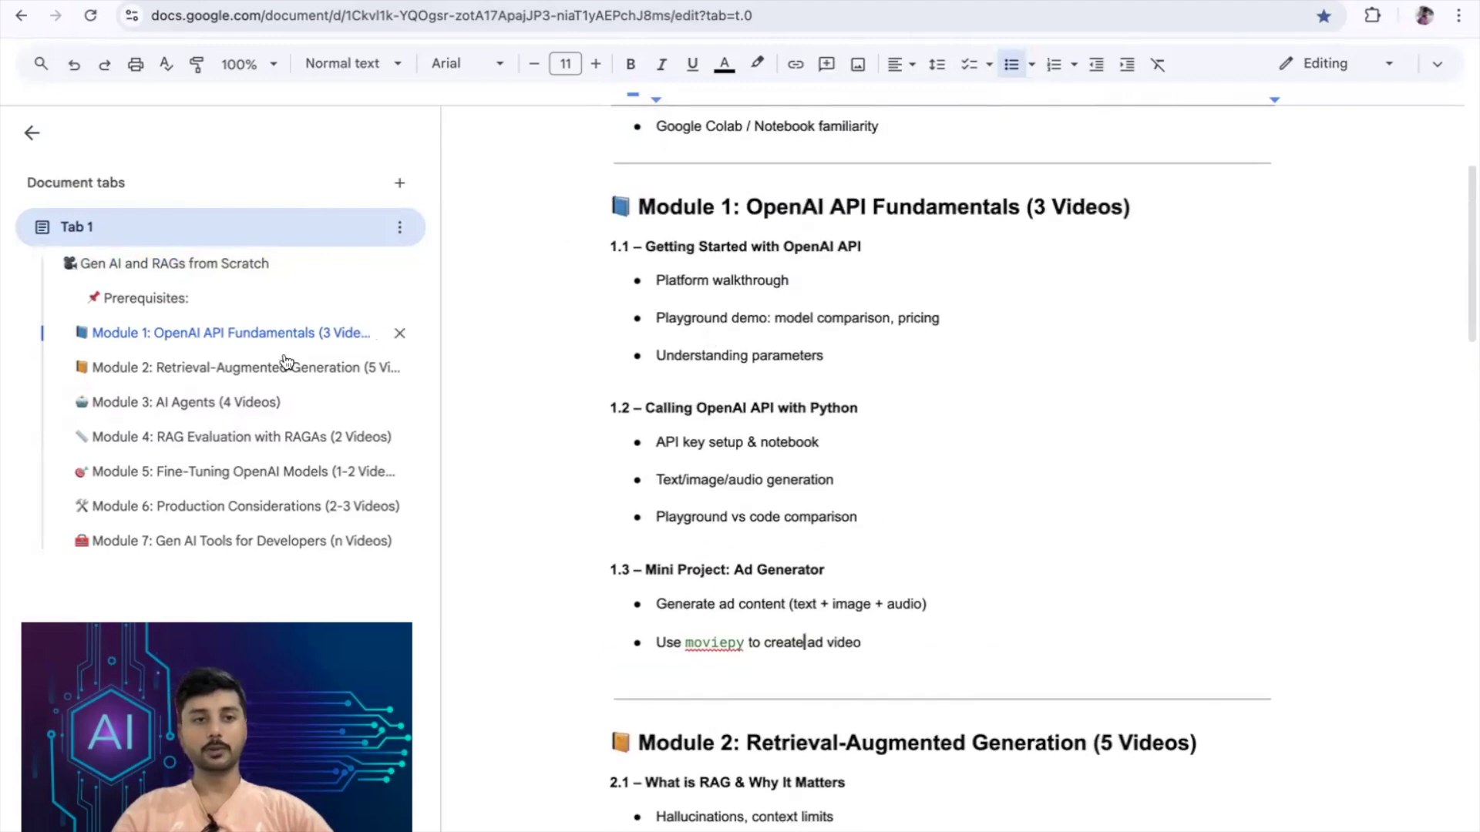
Step: Jump to Module 2 from the outline and highlight 'LangChain' in heading 2.5
{"action": "left_click", "coordinate": [220, 368]}
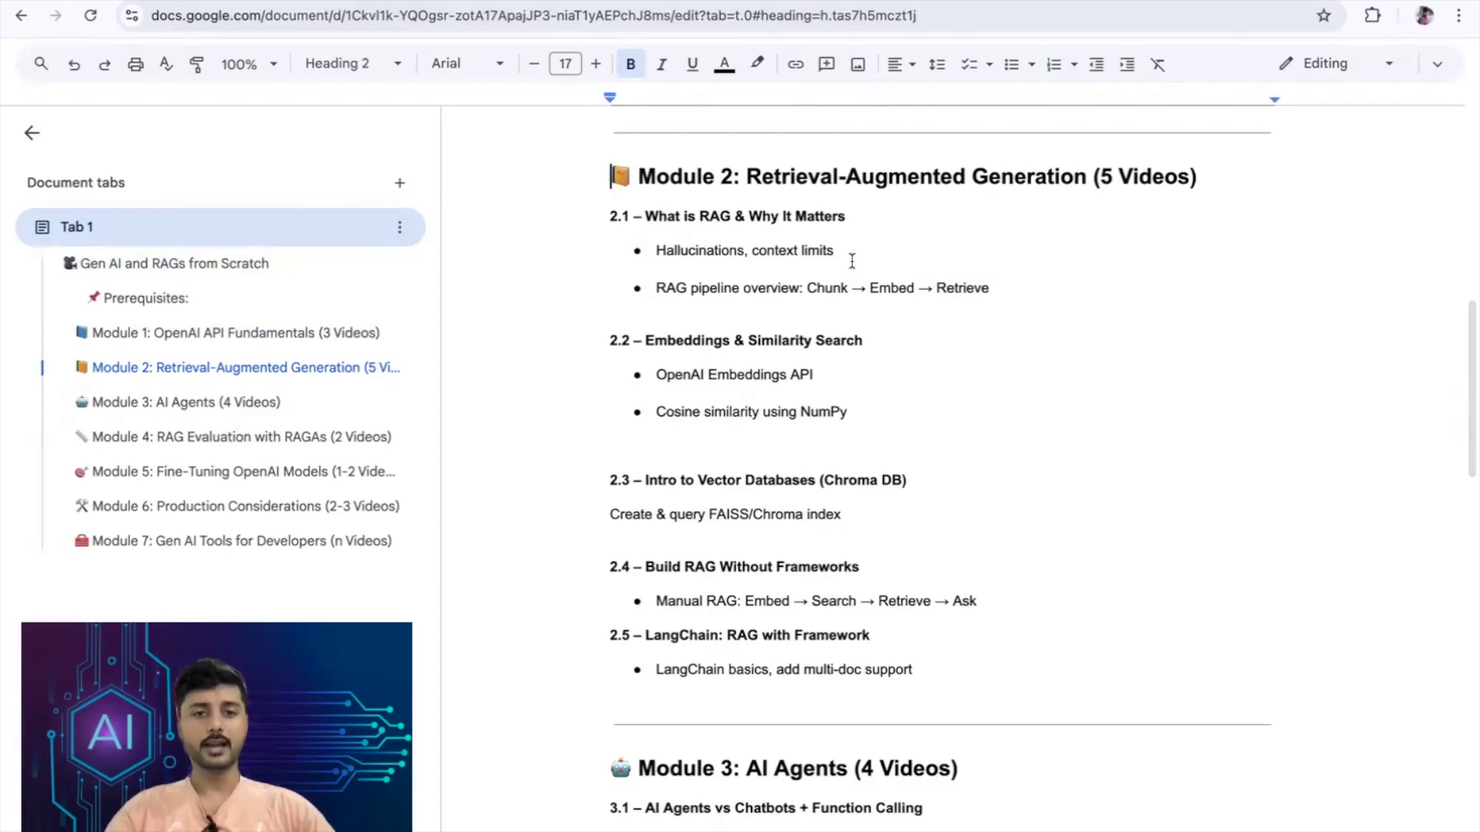
{"action": "left_click", "coordinate": [696, 336]}
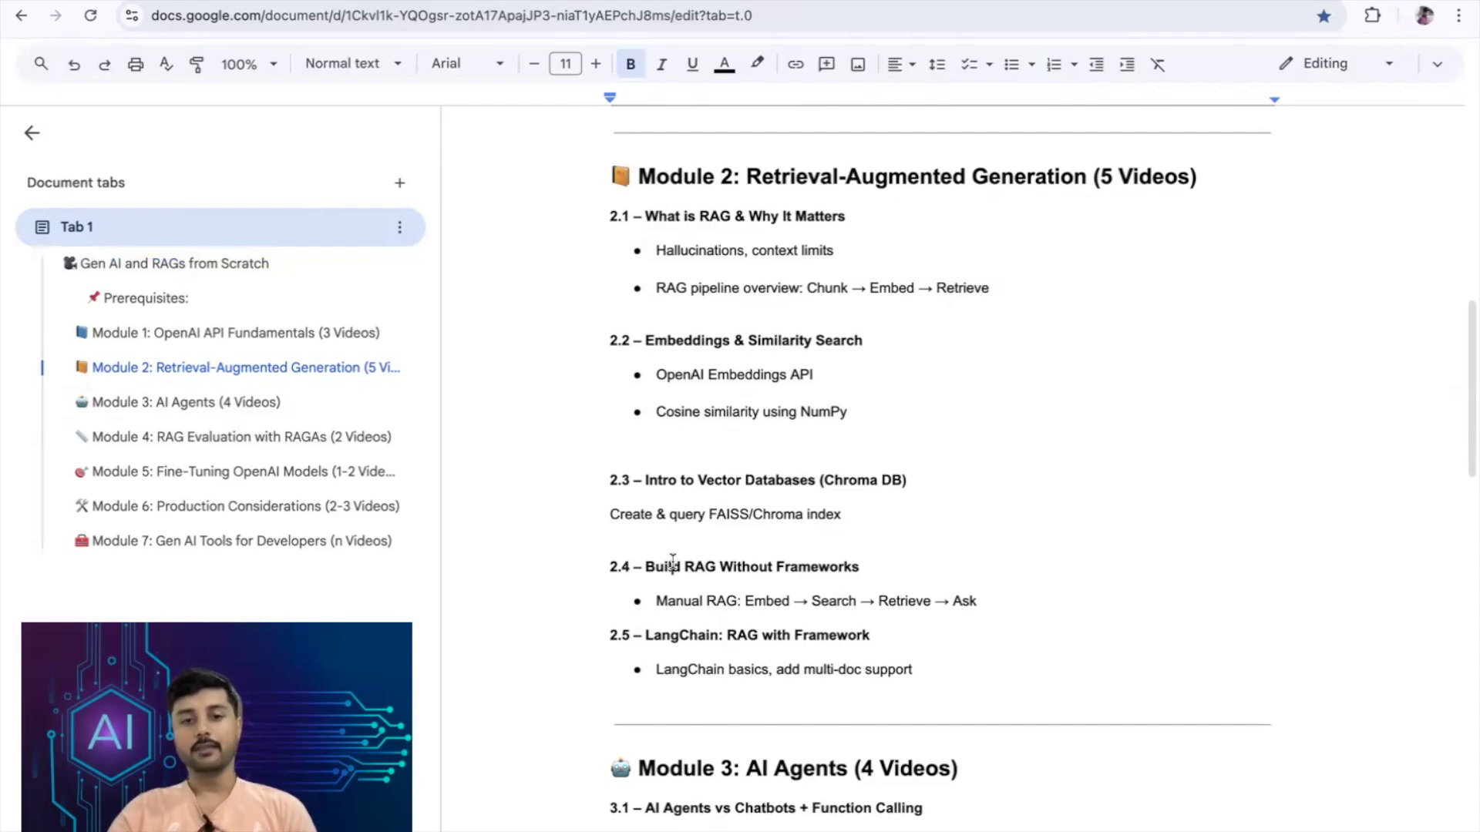
{"action": "double_click", "coordinate": [685, 636]}
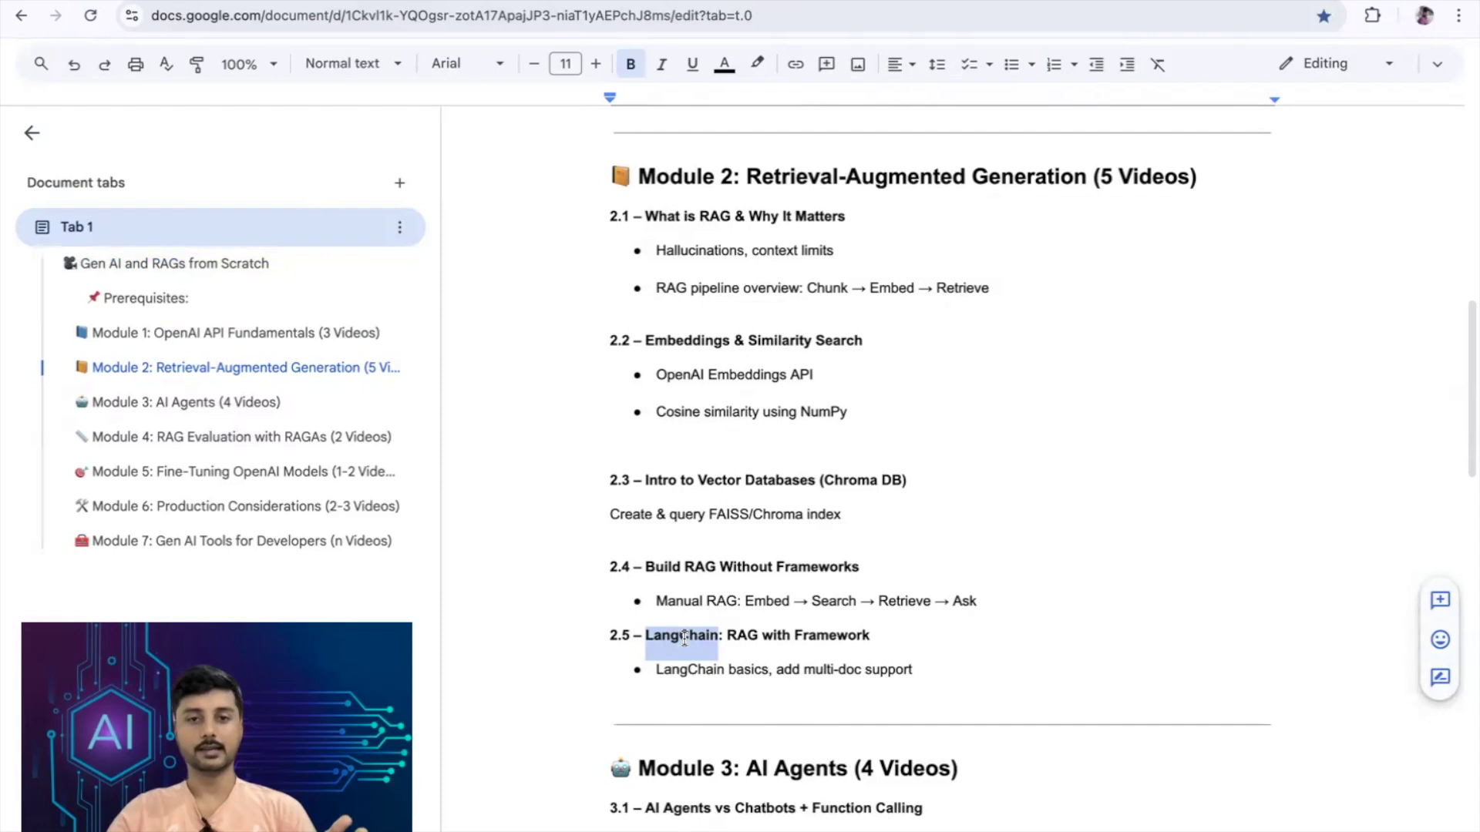
{"action": "left_click", "coordinate": [902, 670]}
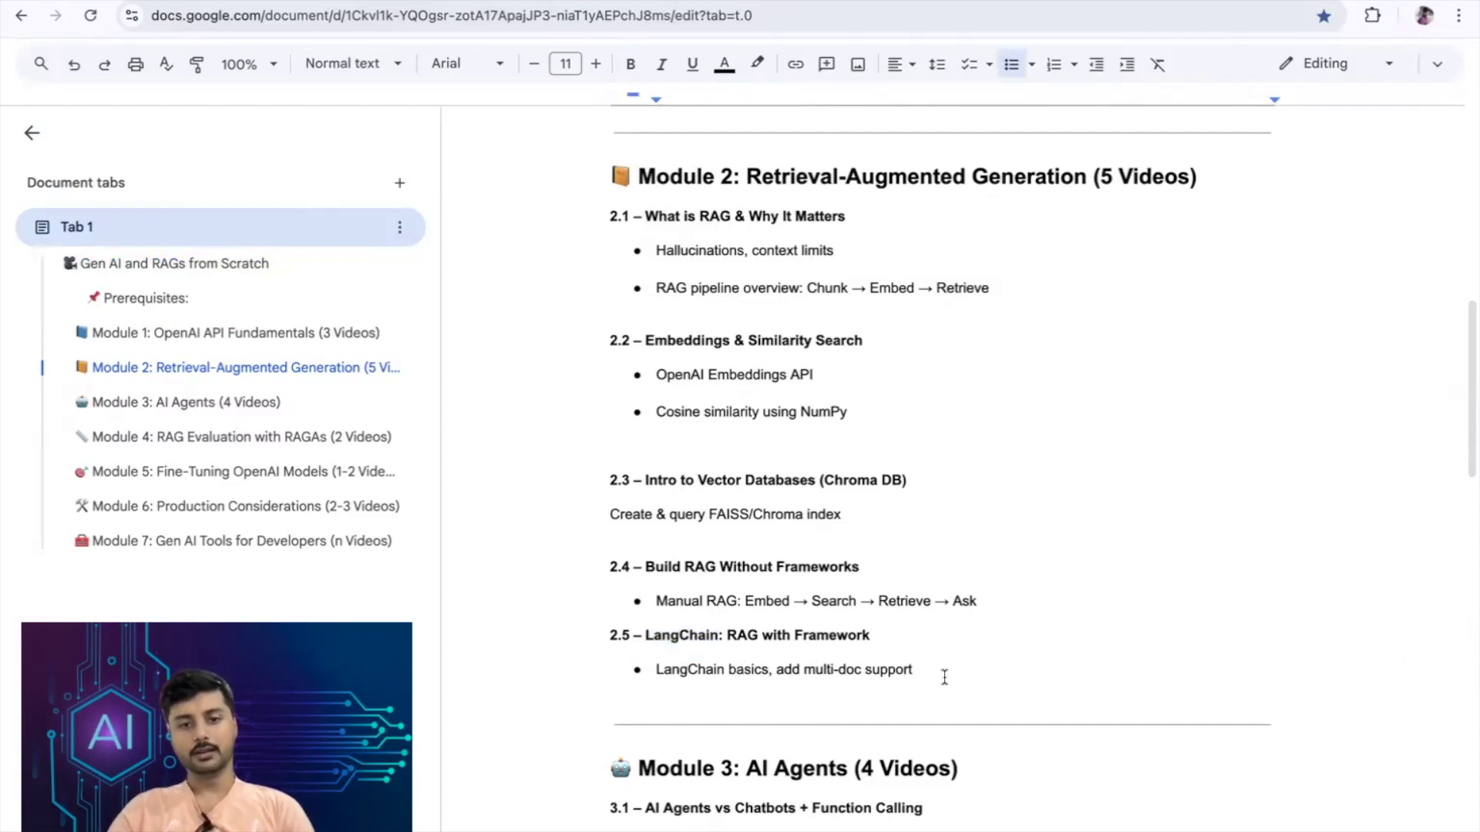
Step: Highlight sections 2.4 and 2.5 together, then the LangChain section 2.5 alone
{"action": "left_click_drag", "start_coordinate": [939, 674], "coordinate": [647, 585]}
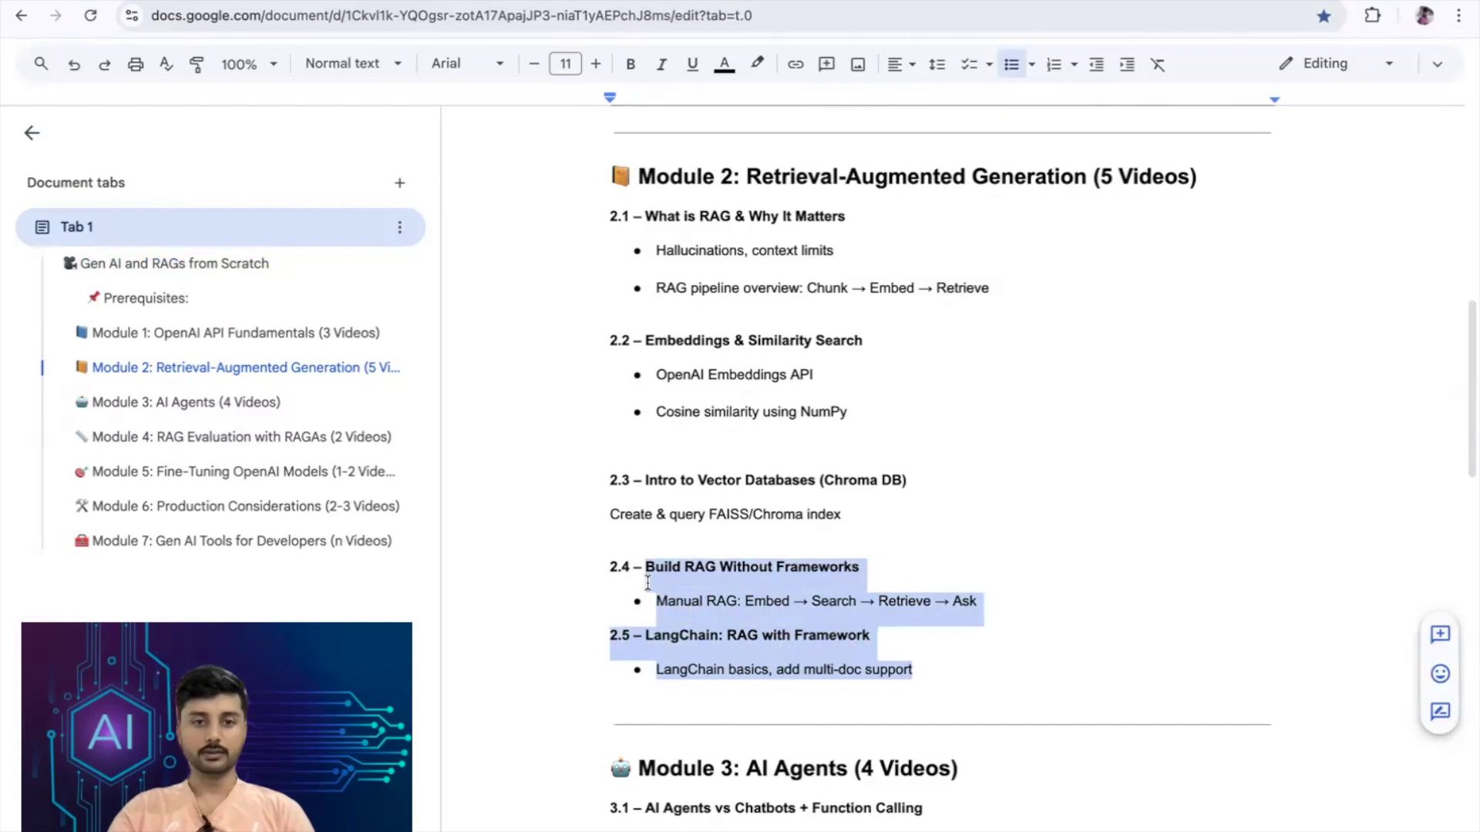
{"action": "left_click", "coordinate": [673, 581]}
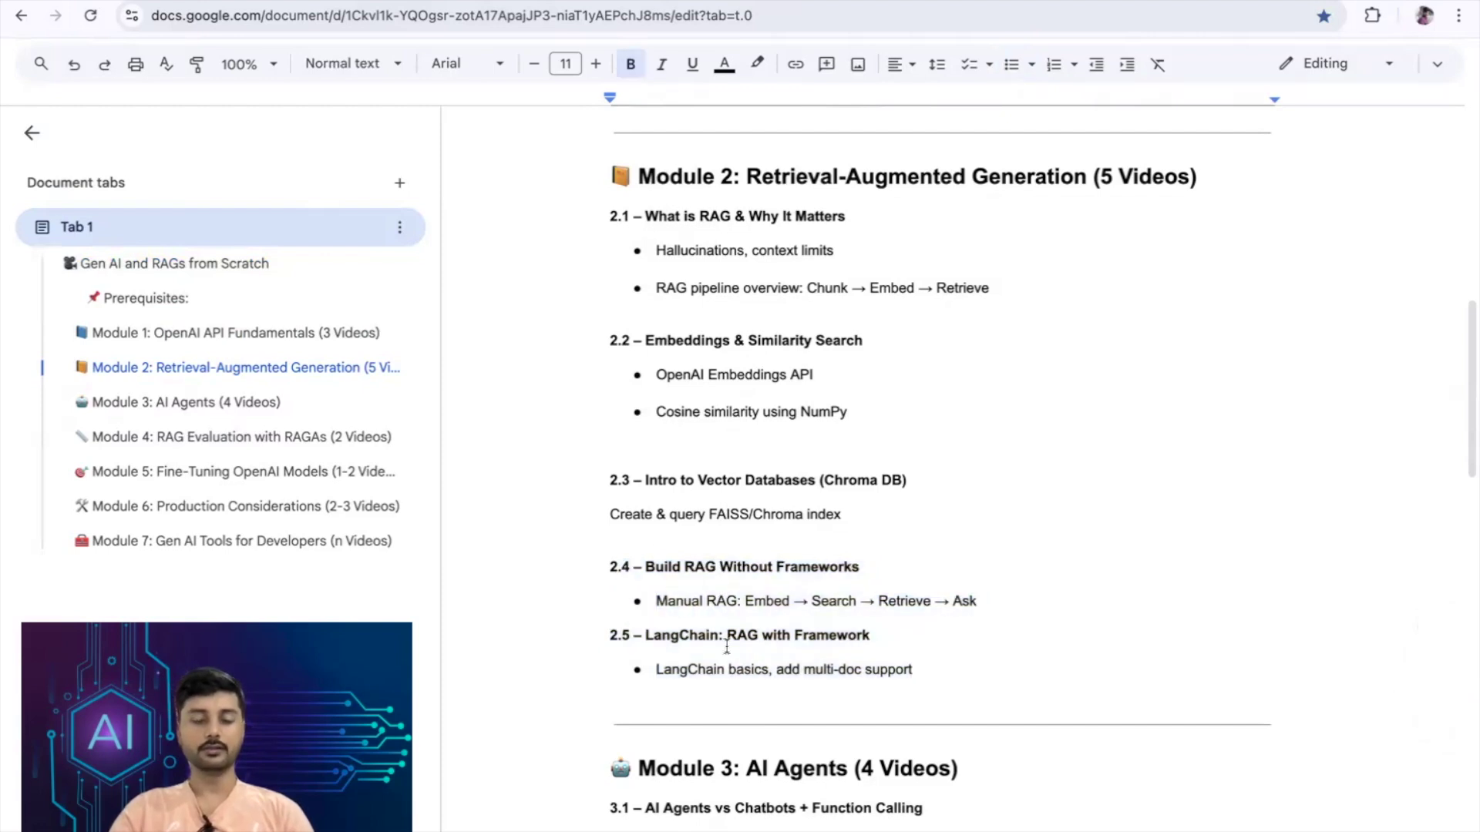
{"action": "left_click_drag", "start_coordinate": [911, 670], "coordinate": [671, 639]}
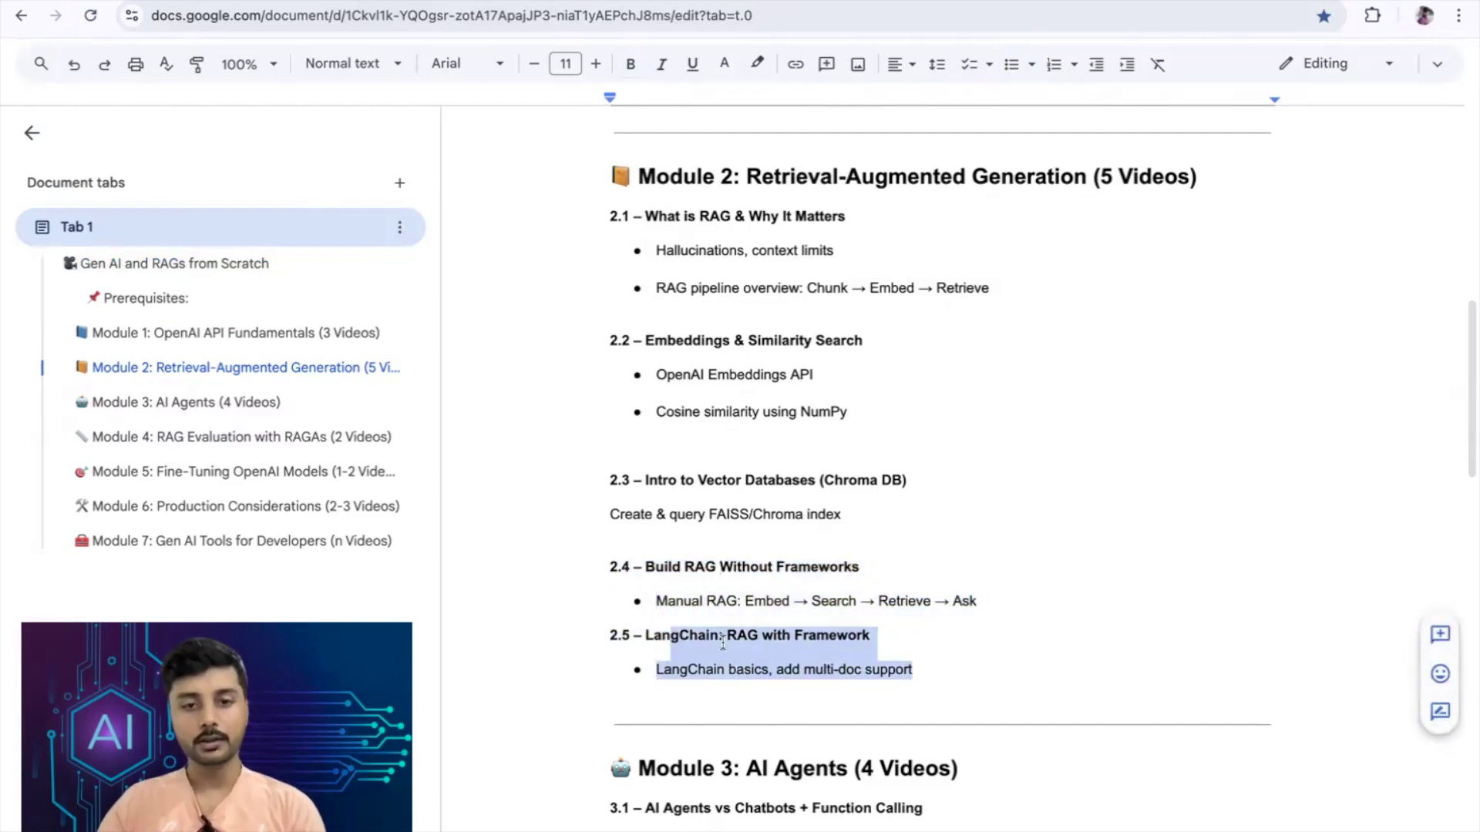
{"action": "scroll", "coordinate": [723, 643], "scroll_direction": "down", "scroll_amount": 1}
{"action": "scroll", "coordinate": [694, 664], "scroll_direction": "down", "scroll_amount": 2}
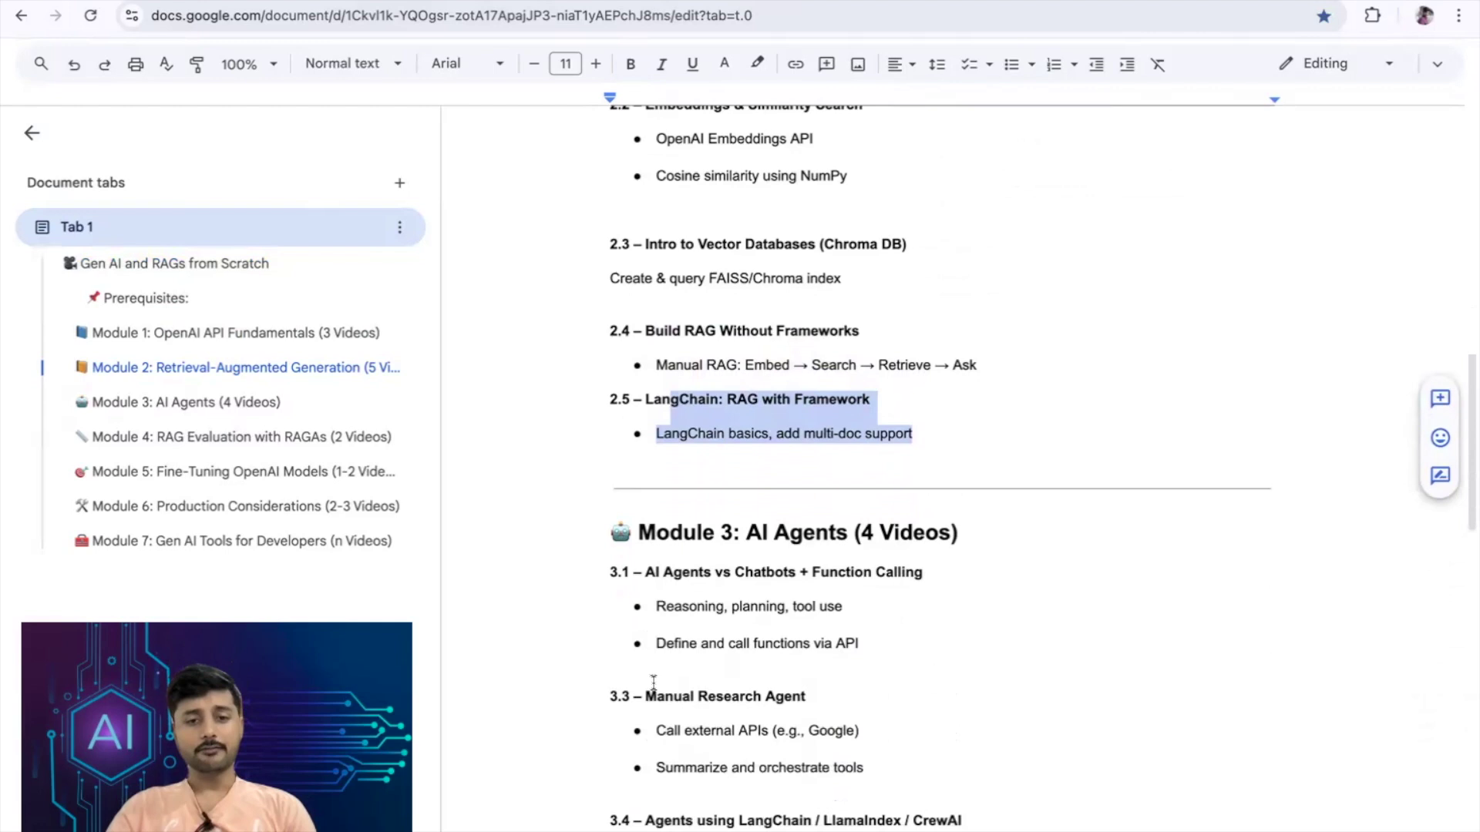
{"action": "scroll", "coordinate": [653, 684], "scroll_direction": "down", "scroll_amount": 2}
{"action": "scroll", "coordinate": [653, 683], "scroll_direction": "down", "scroll_amount": 2}
{"action": "scroll", "coordinate": [654, 683], "scroll_direction": "up", "scroll_amount": 1}
{"action": "scroll", "coordinate": [653, 684], "scroll_direction": "up", "scroll_amount": 1}
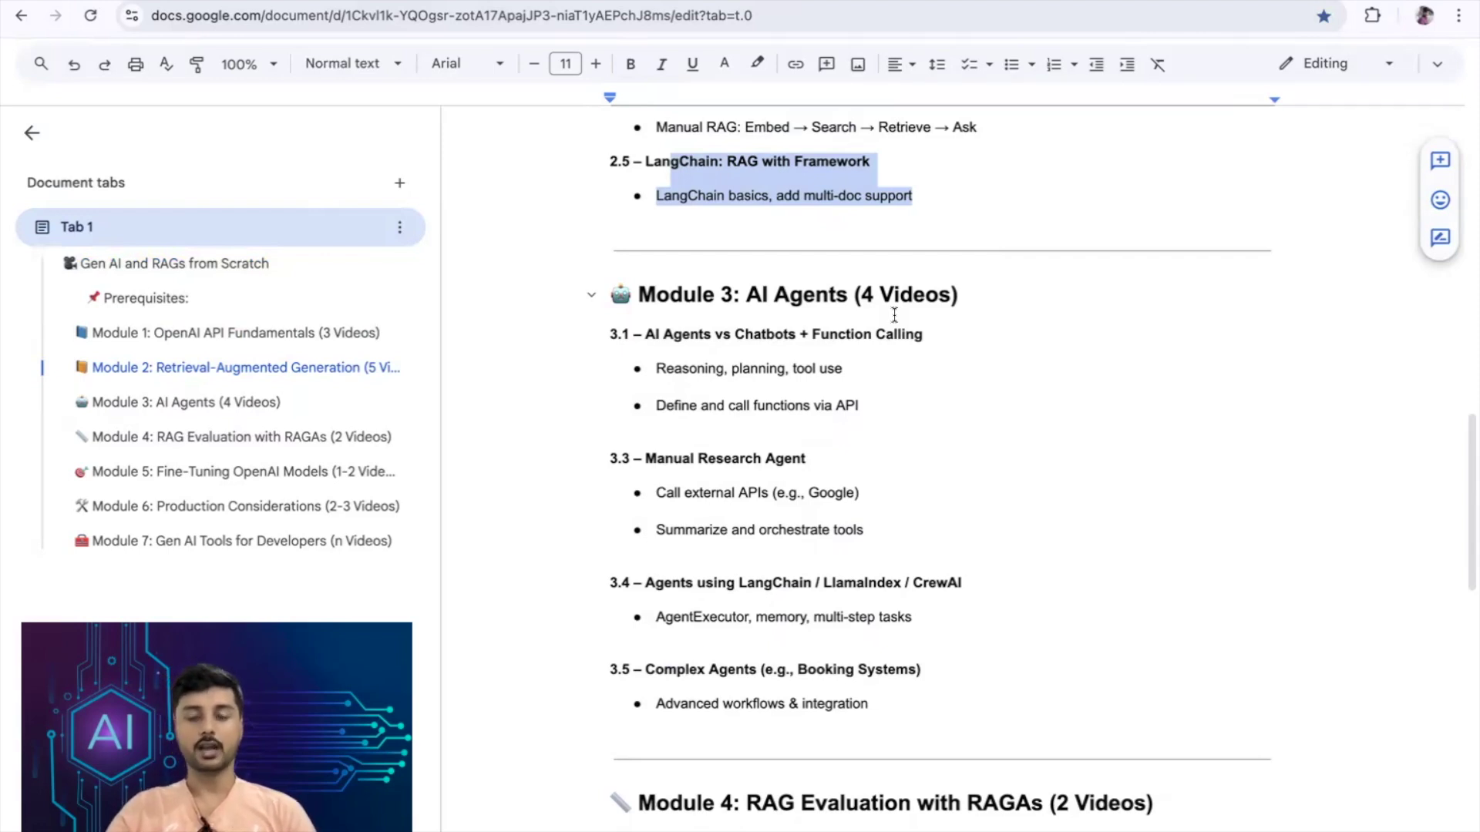
Step: Highlight 'Function Calling' in heading 3.1, then the 3.4 and 3.5 agent topics
{"action": "left_click_drag", "start_coordinate": [810, 334], "coordinate": [960, 335]}
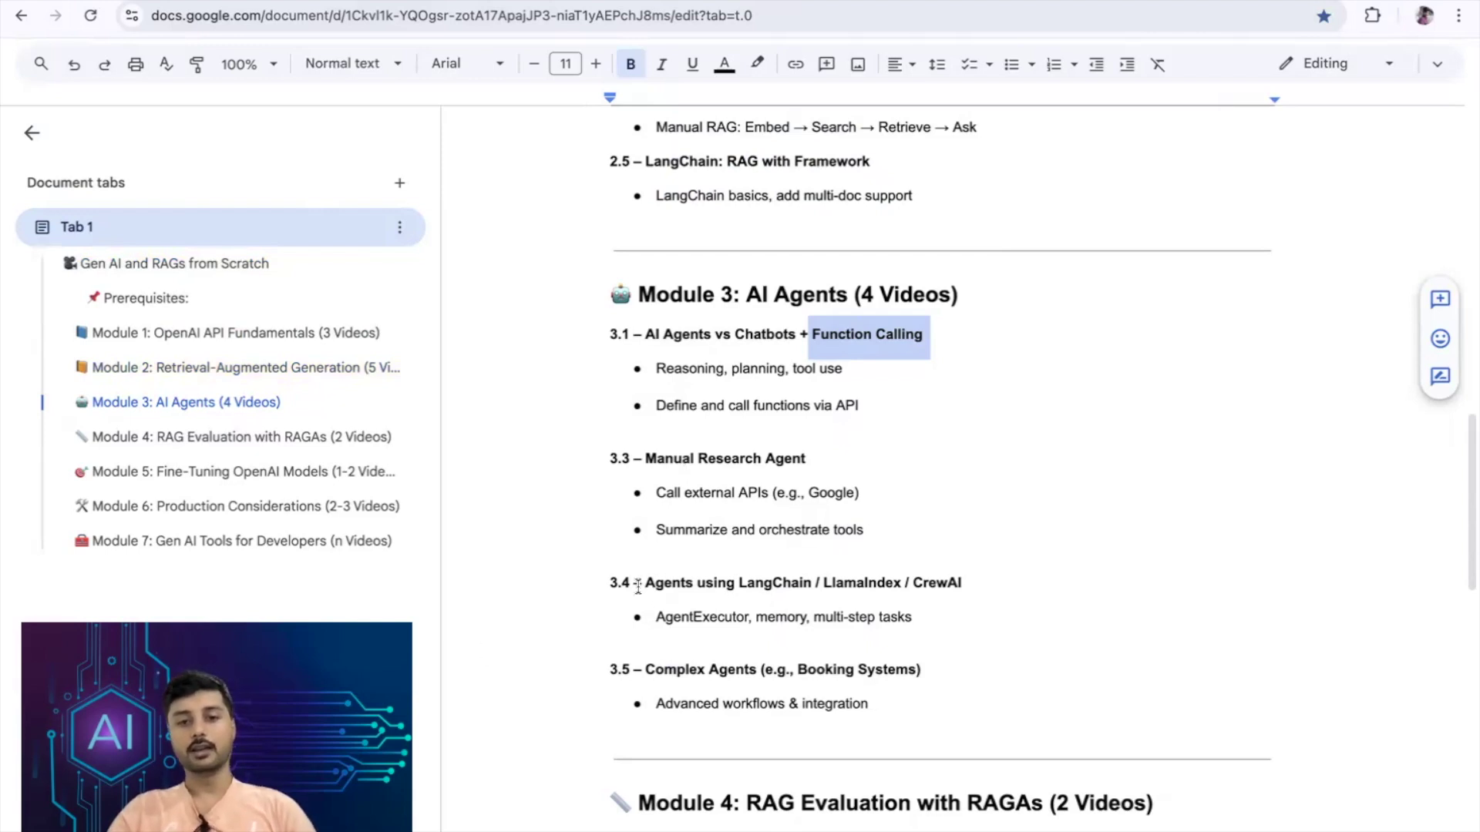
{"action": "left_click_drag", "start_coordinate": [643, 585], "coordinate": [790, 588]}
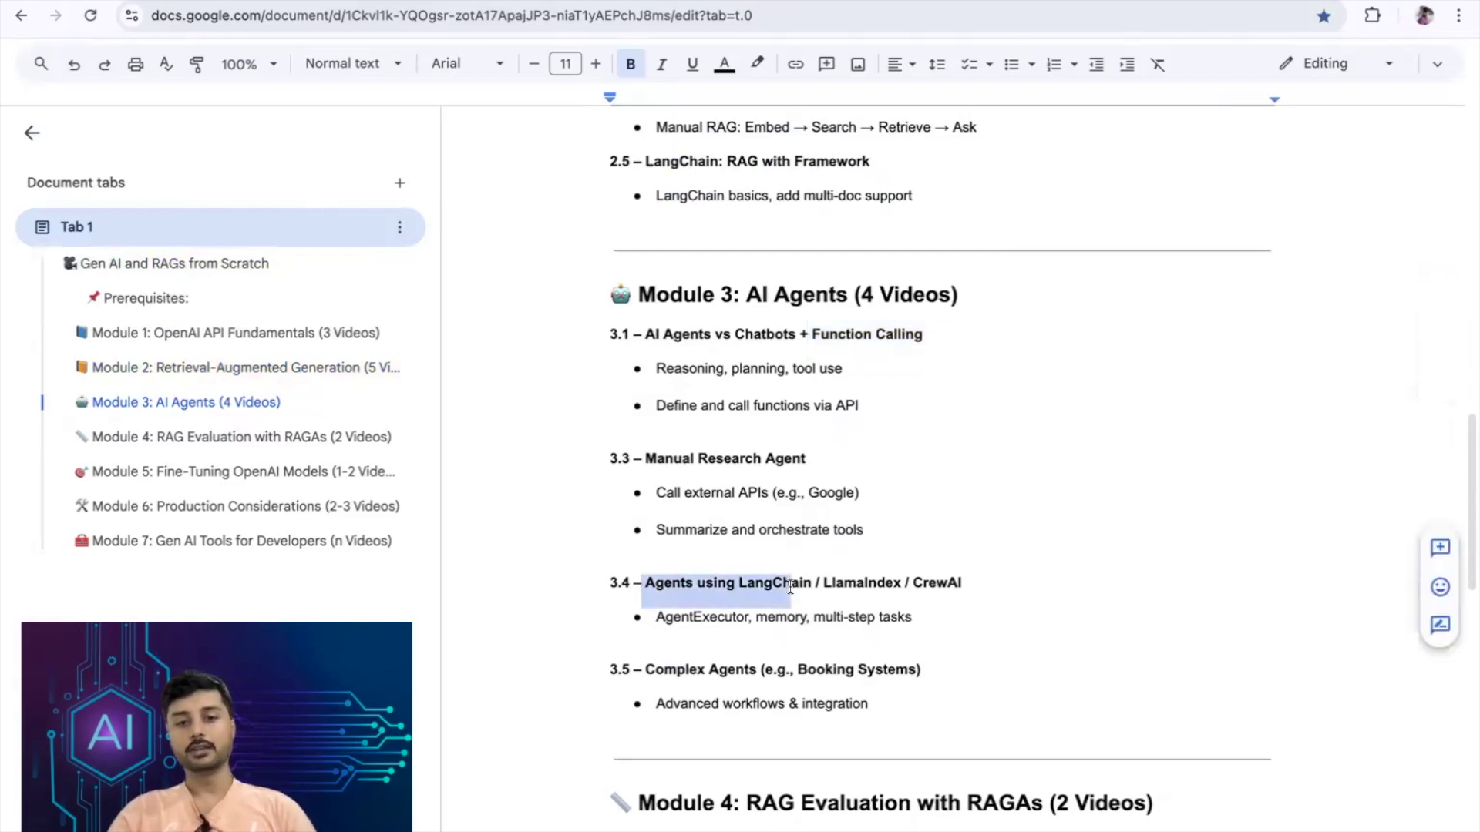
{"action": "left_click", "coordinate": [994, 585]}
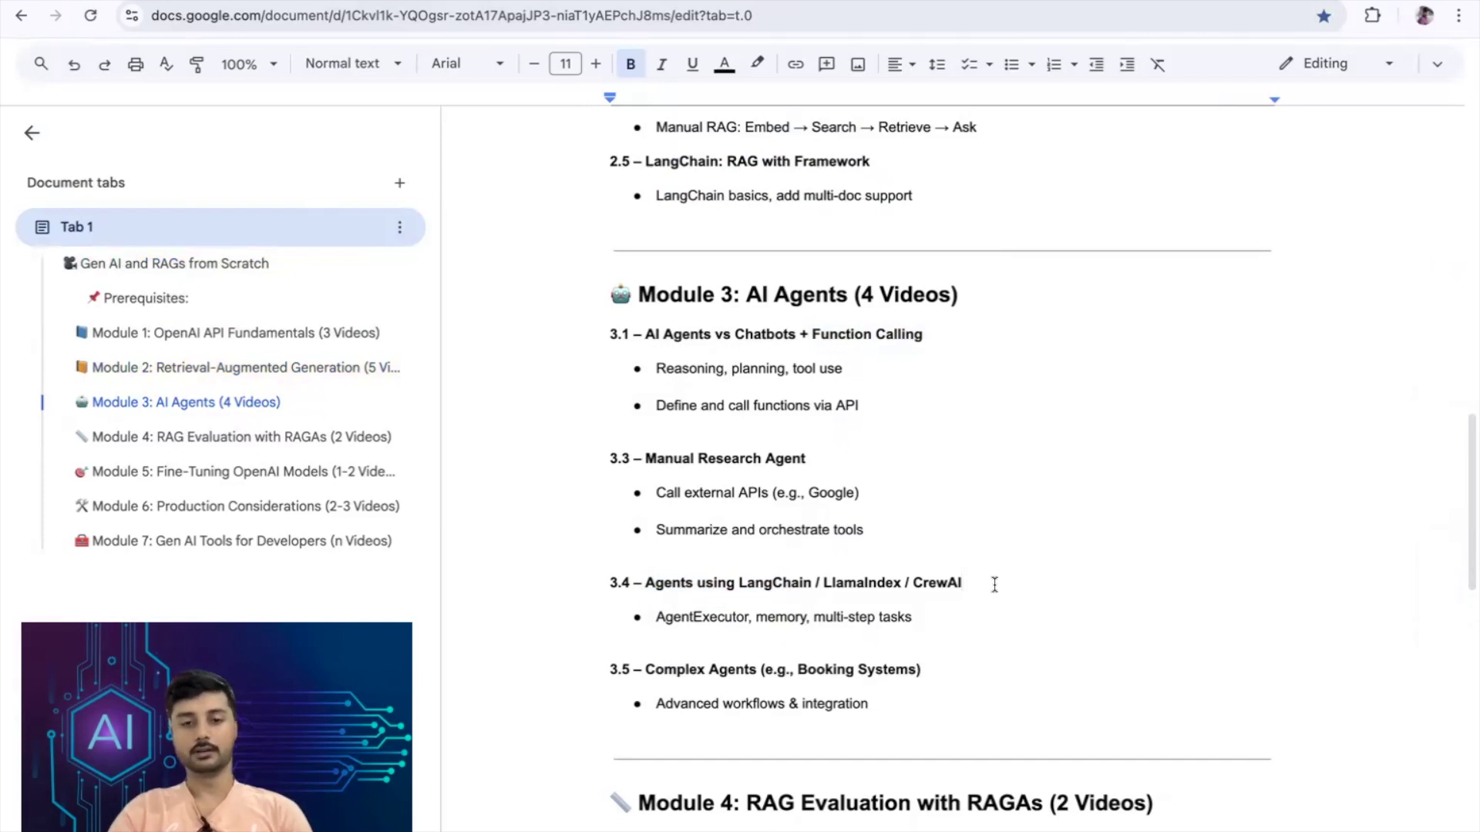
{"action": "scroll", "coordinate": [704, 727], "scroll_direction": "down", "scroll_amount": 1}
{"action": "scroll", "coordinate": [704, 727], "scroll_direction": "down", "scroll_amount": 3}
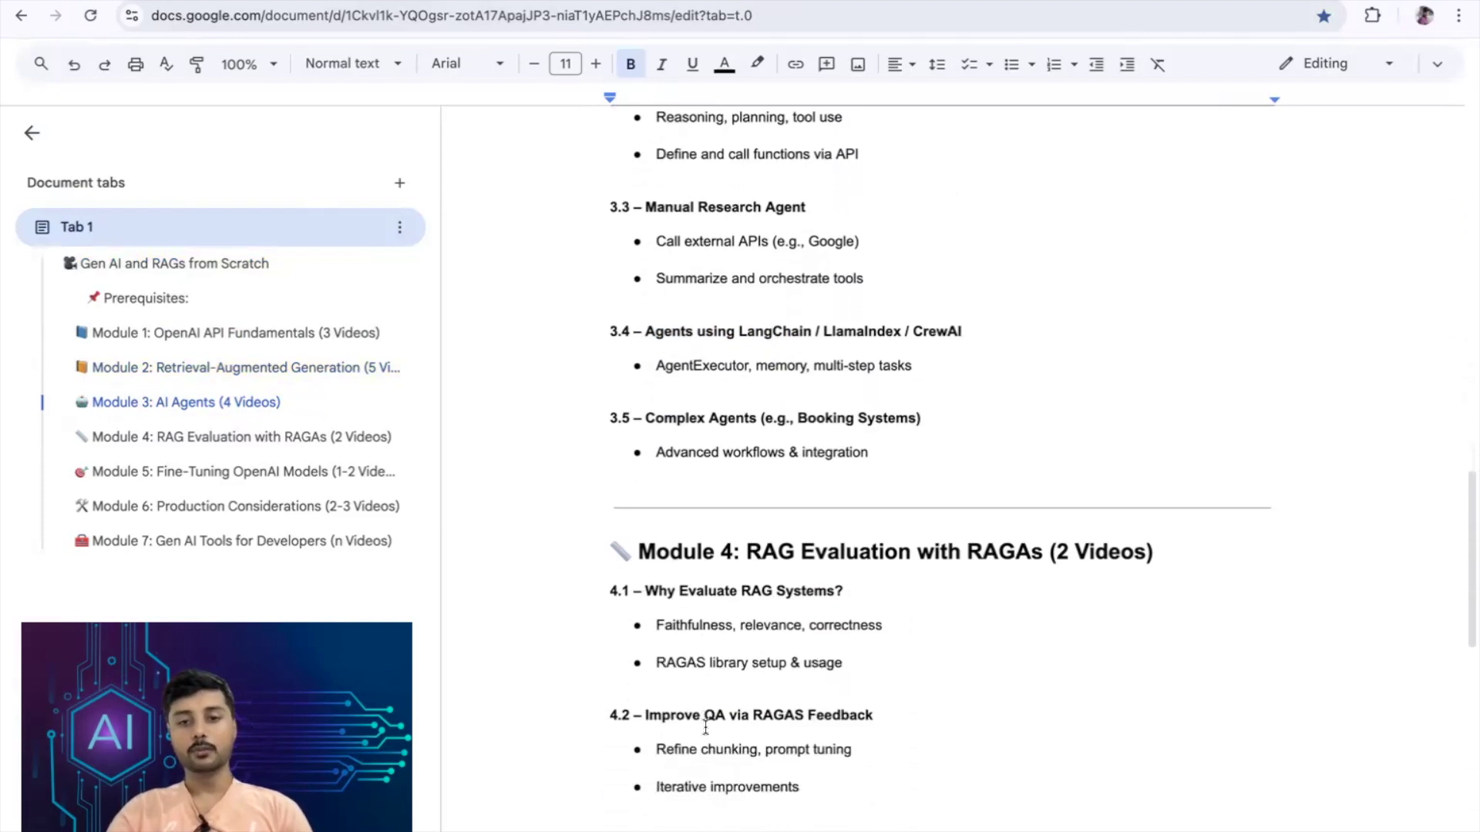
{"action": "scroll", "coordinate": [704, 727], "scroll_direction": "down", "scroll_amount": 1}
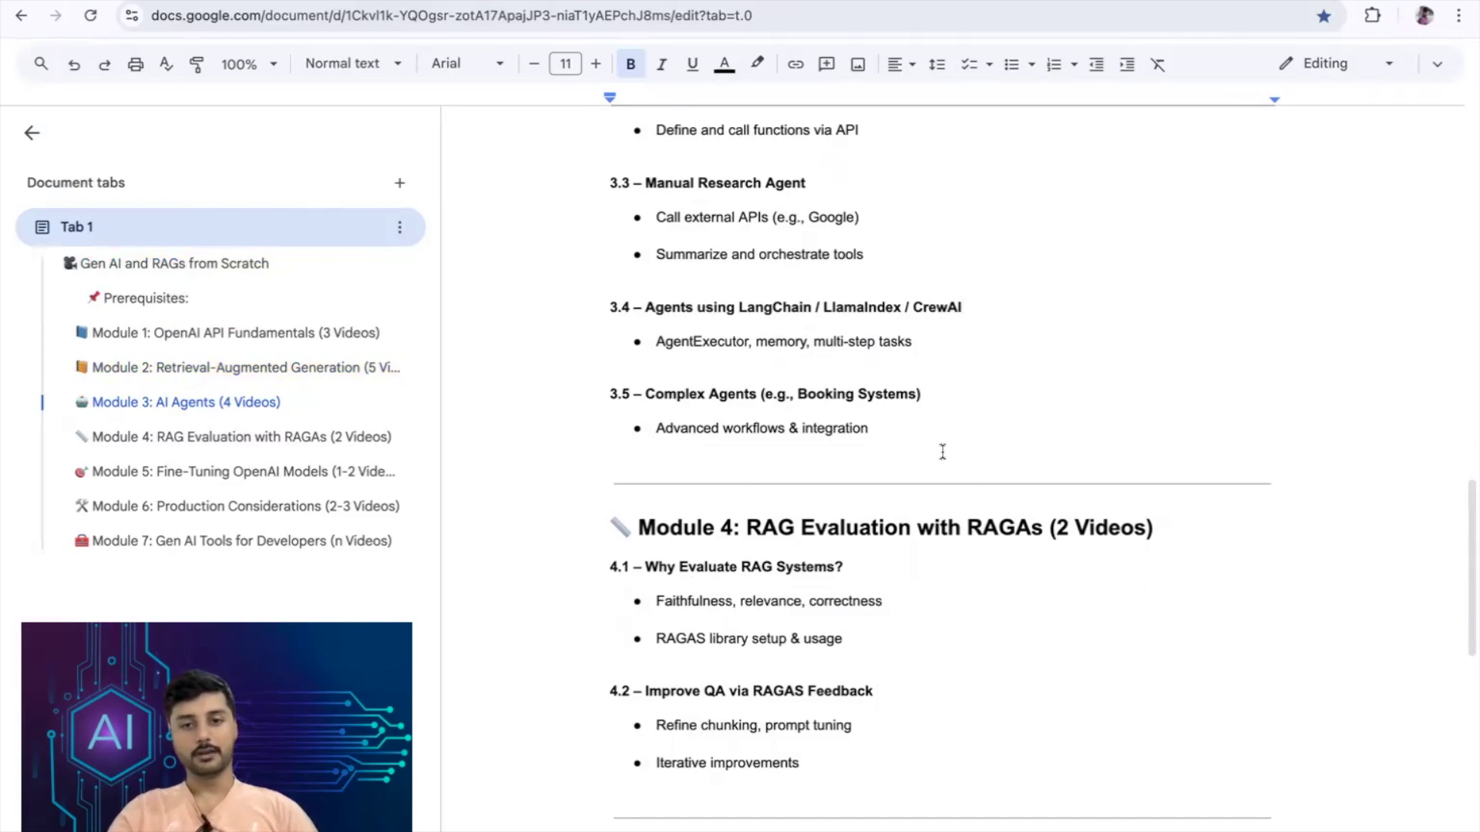
{"action": "left_click_drag", "start_coordinate": [934, 442], "coordinate": [603, 310]}
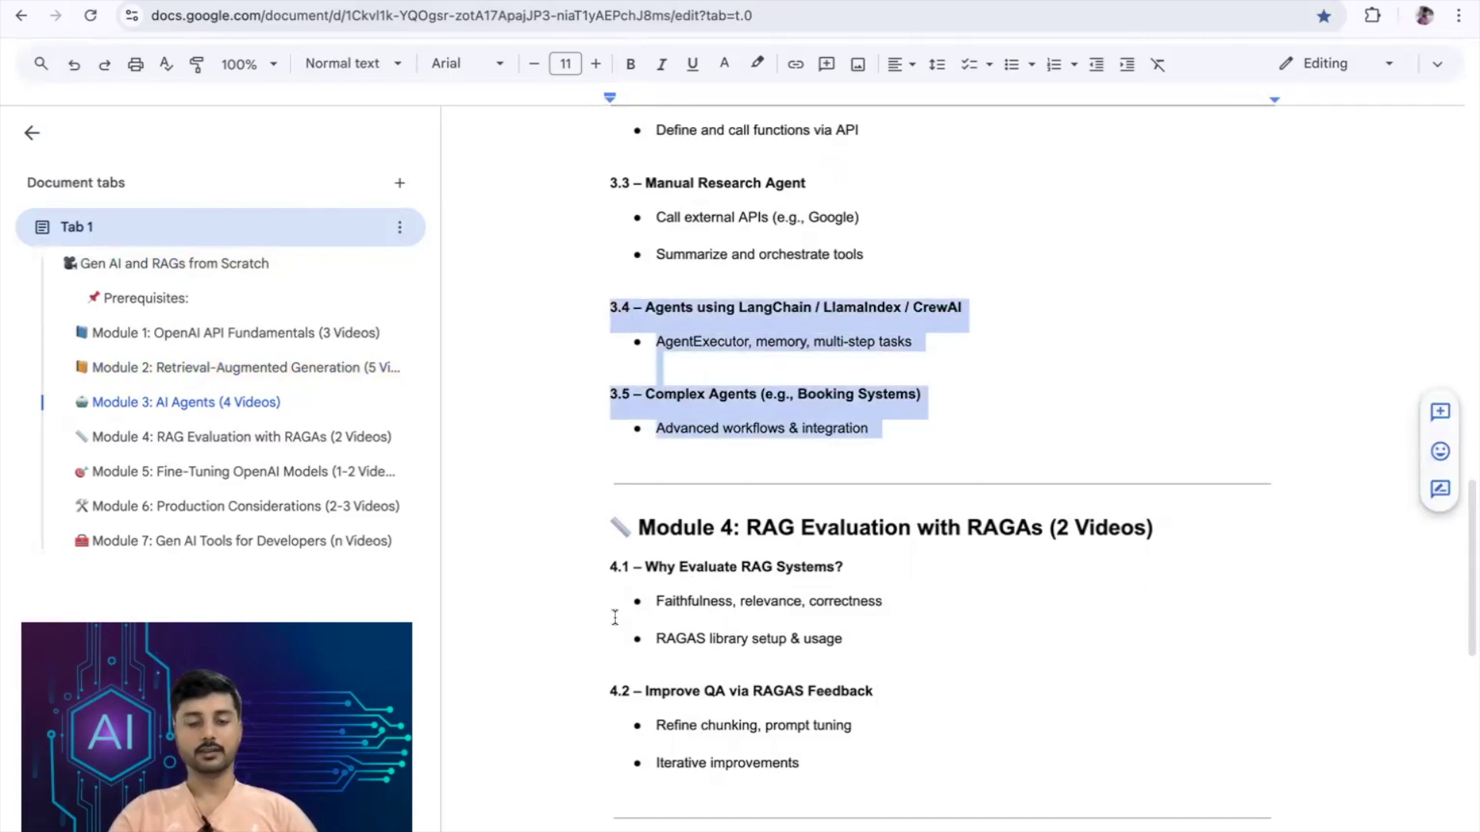
{"action": "scroll", "coordinate": [617, 729], "scroll_direction": "down", "scroll_amount": 3}
Step: Highlight 'RAGAs' in the Module 4 heading, then topic 4.1 and its bullets
{"action": "left_click", "coordinate": [656, 723]}
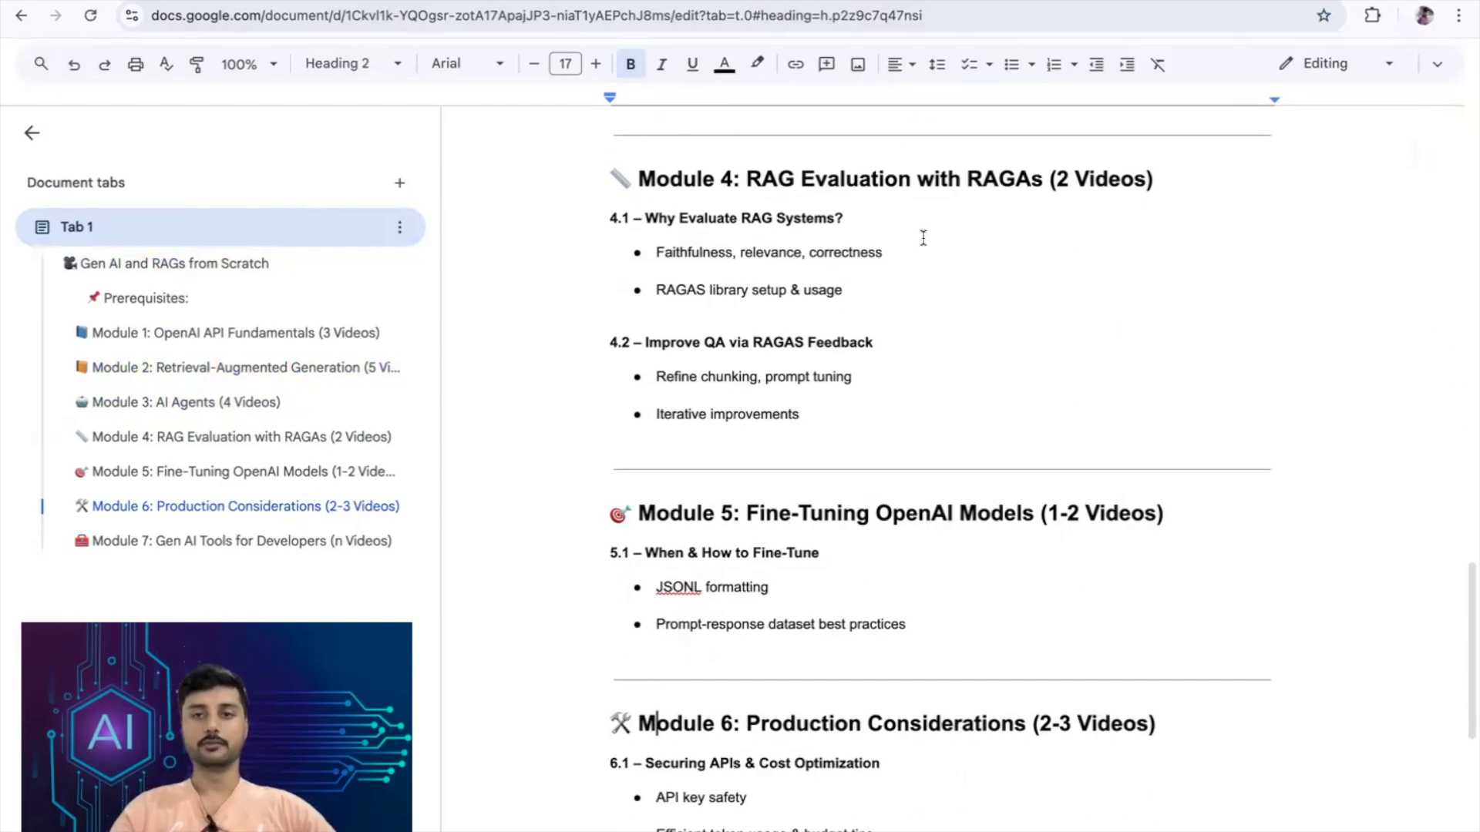
{"action": "left_click_drag", "start_coordinate": [967, 185], "coordinate": [1045, 187]}
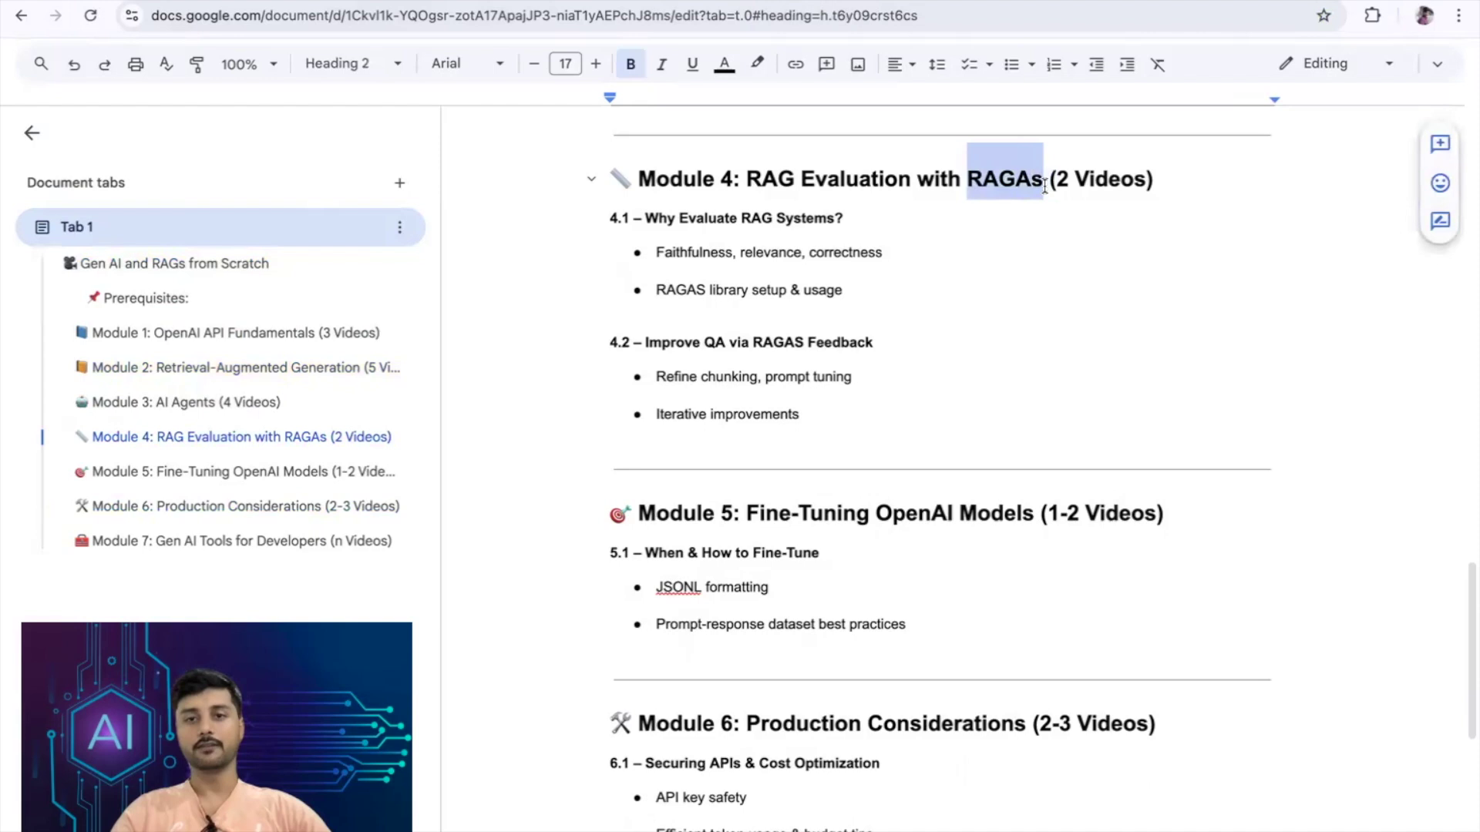
{"action": "left_click", "coordinate": [830, 294]}
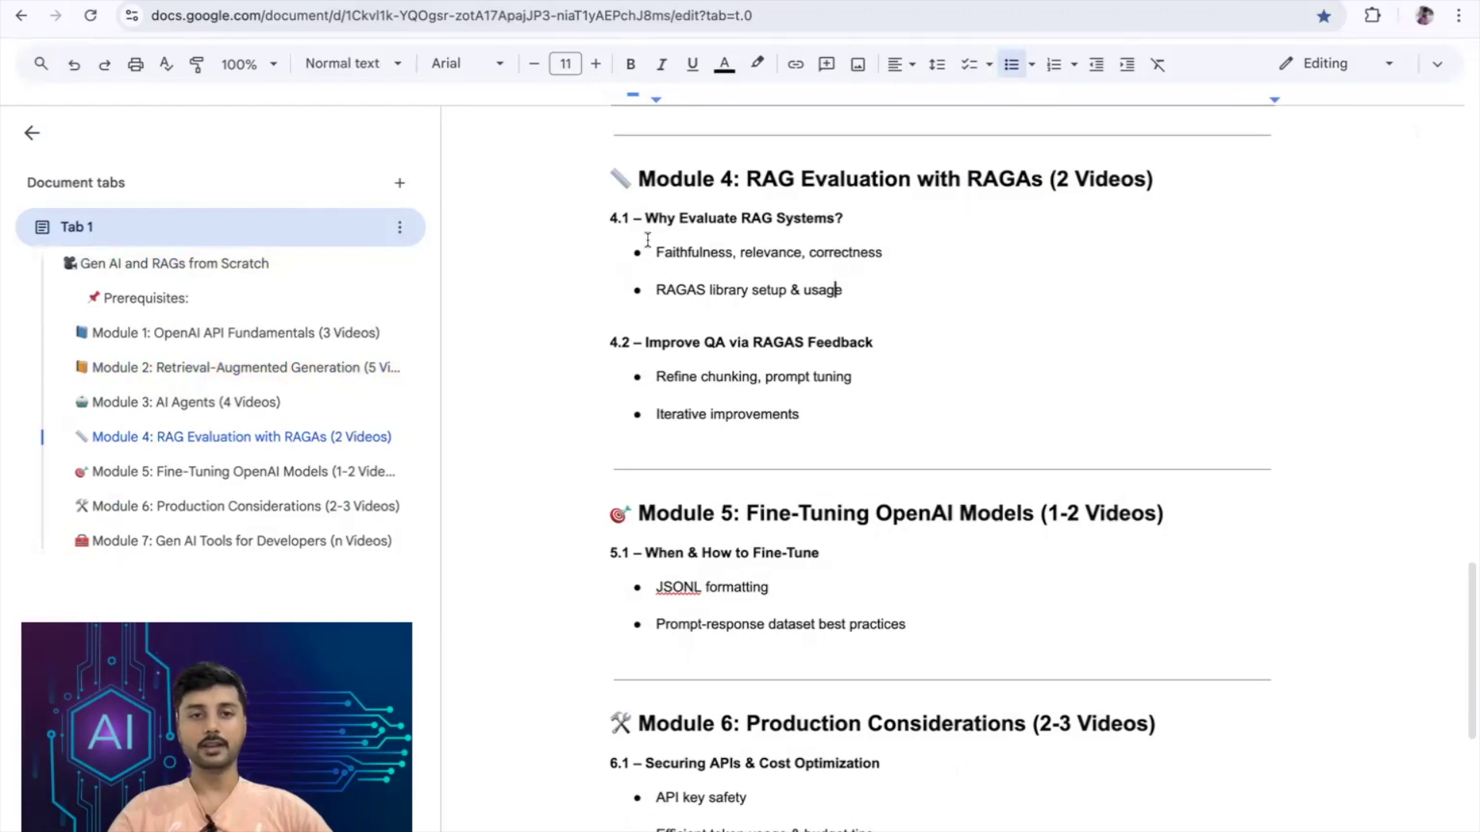
{"action": "left_click_drag", "start_coordinate": [643, 218], "coordinate": [839, 291]}
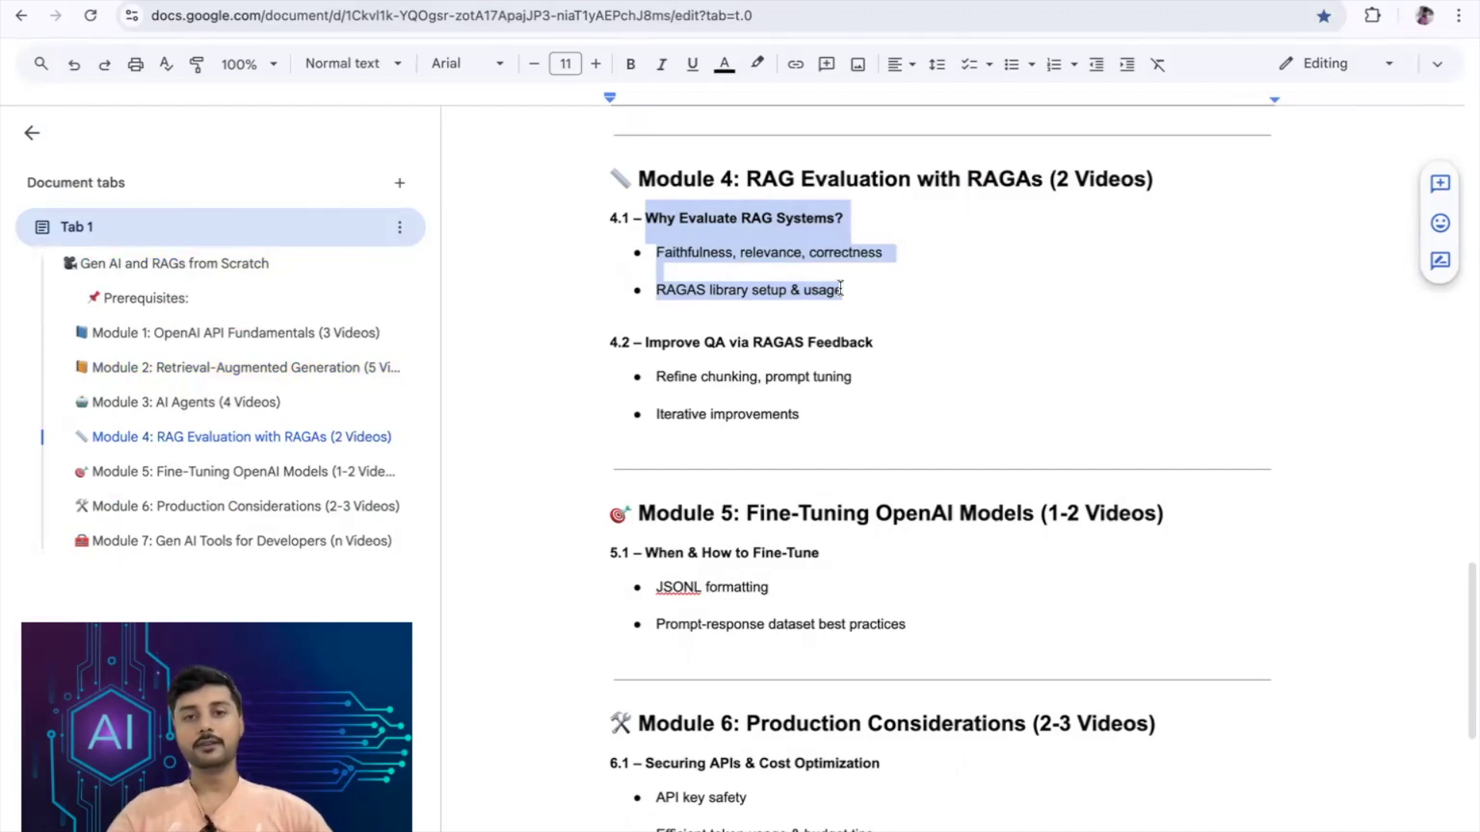
Step: Re-highlight topic 4.1, then highlight topic 4.2 and its bullets before deselecting
{"action": "left_click", "coordinate": [888, 176]}
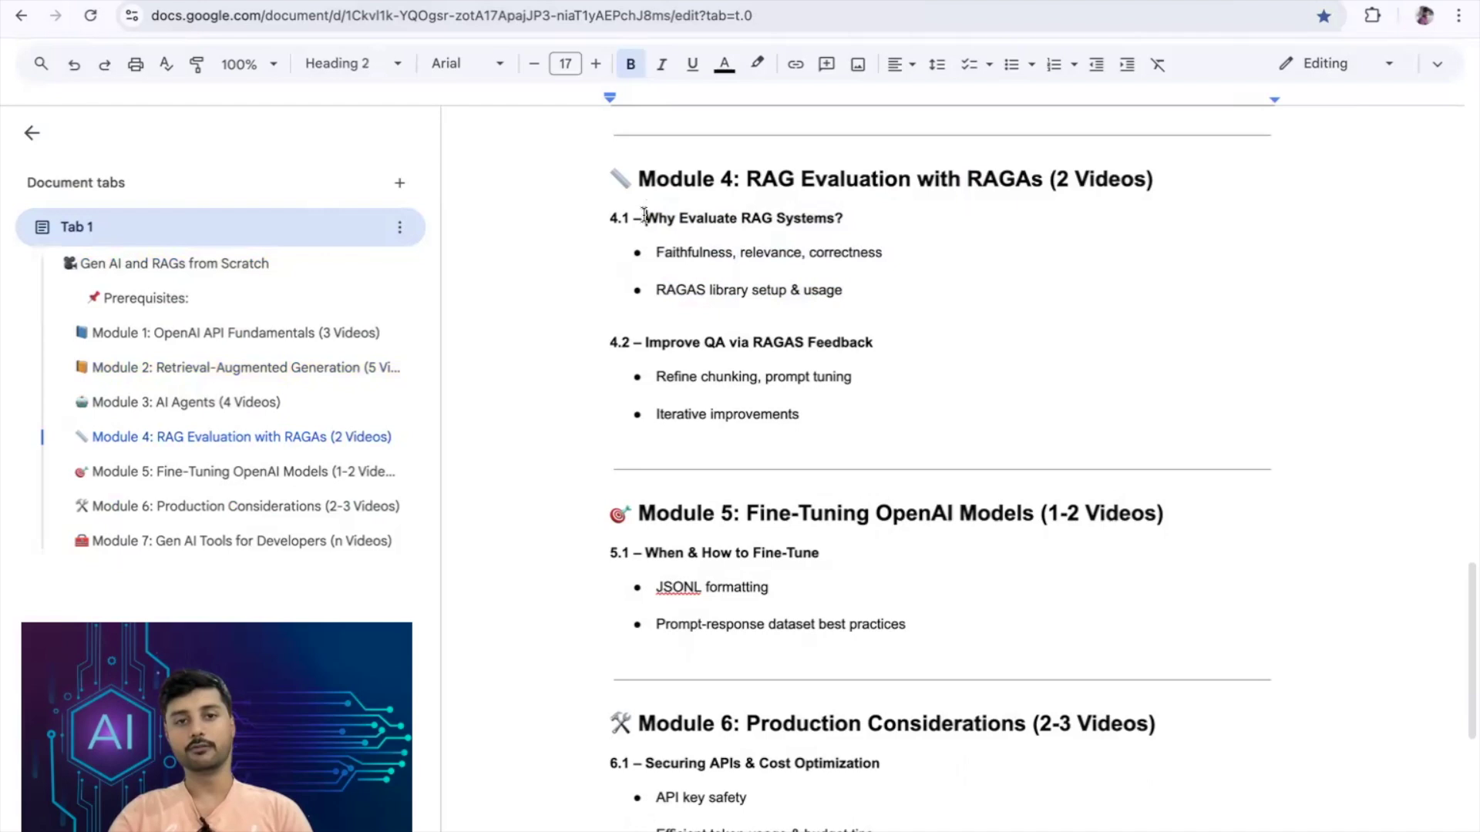
{"action": "left_click_drag", "start_coordinate": [644, 217], "coordinate": [854, 292]}
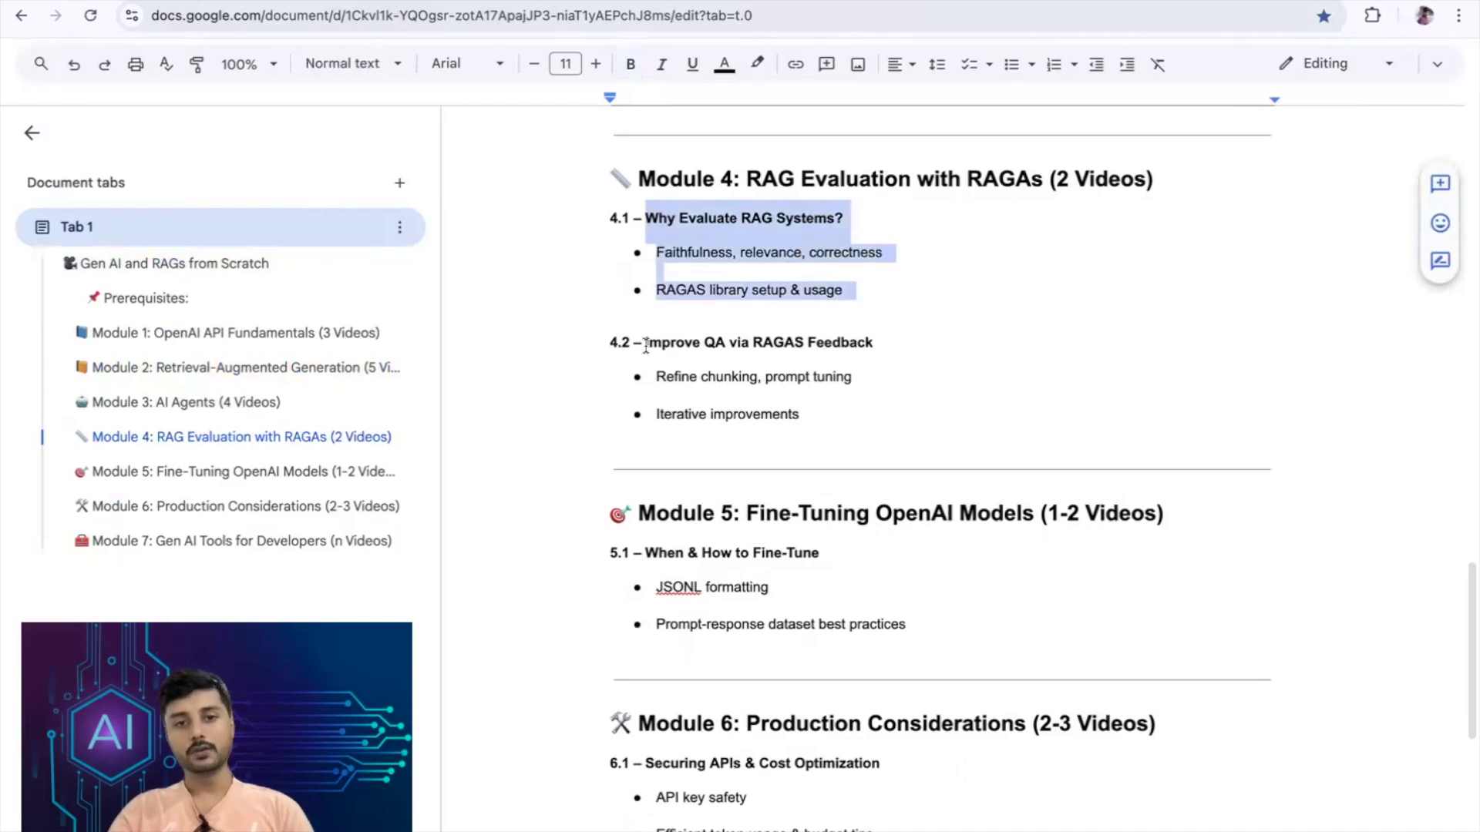
{"action": "left_click_drag", "start_coordinate": [644, 342], "coordinate": [829, 420]}
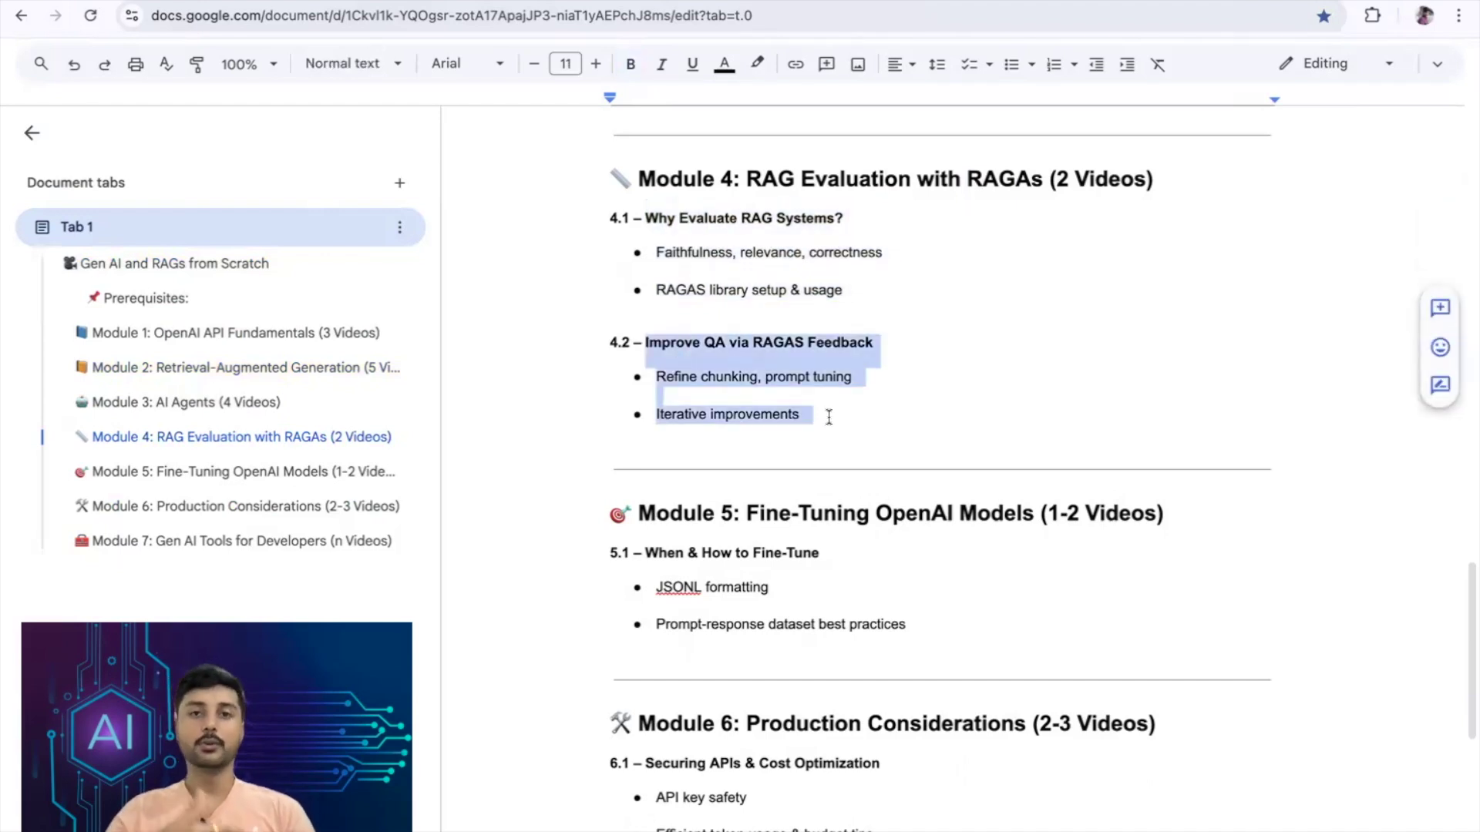
{"action": "scroll", "coordinate": [631, 179], "scroll_direction": "up", "scroll_amount": 1}
{"action": "scroll", "coordinate": [632, 185], "scroll_direction": "up", "scroll_amount": 2}
{"action": "scroll", "coordinate": [636, 190], "scroll_direction": "up", "scroll_amount": 3}
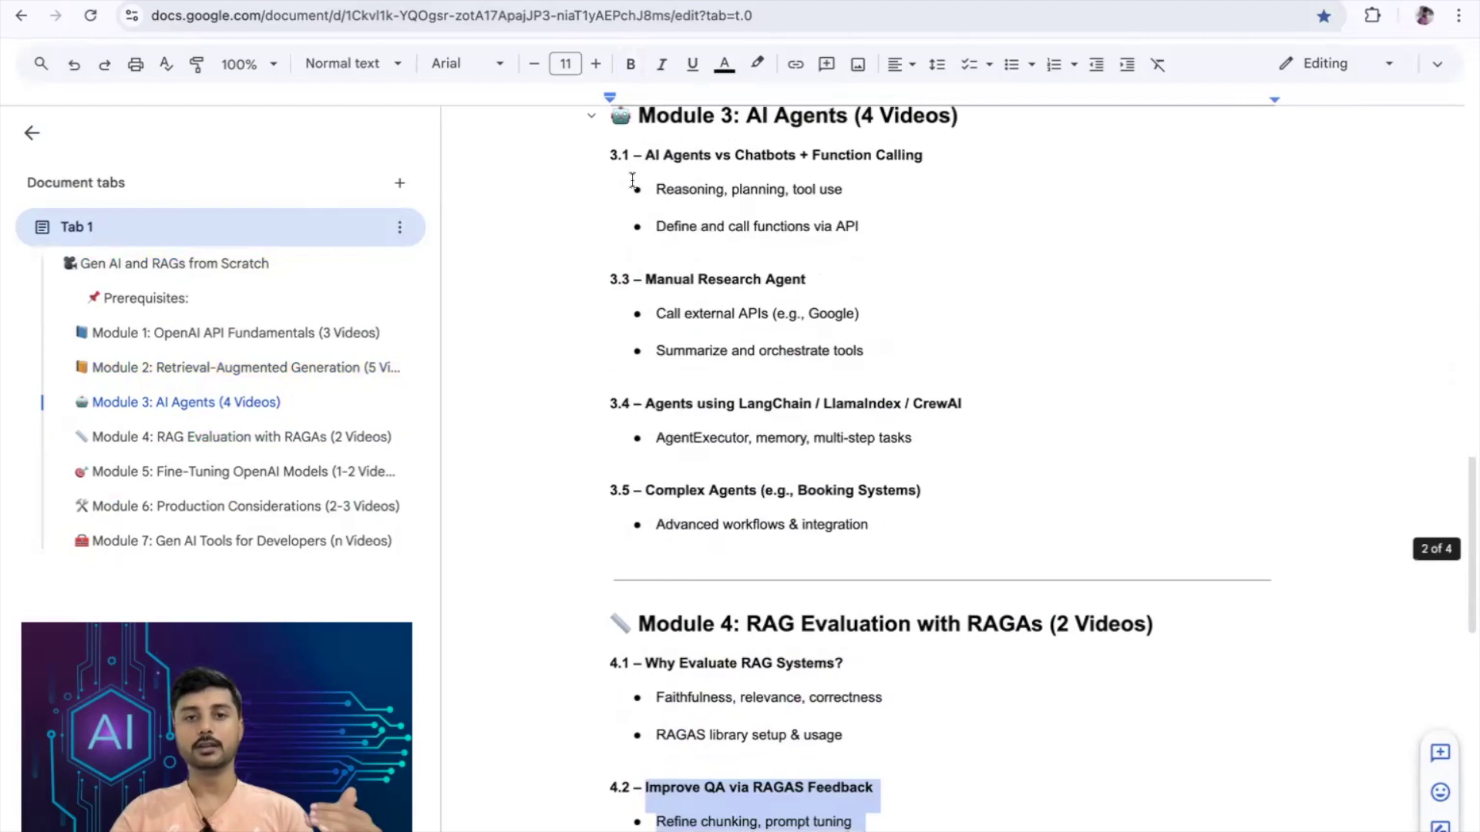
{"action": "scroll", "coordinate": [670, 348], "scroll_direction": "down", "scroll_amount": 3}
{"action": "scroll", "coordinate": [714, 457], "scroll_direction": "down", "scroll_amount": 1}
{"action": "left_click", "coordinate": [713, 457]}
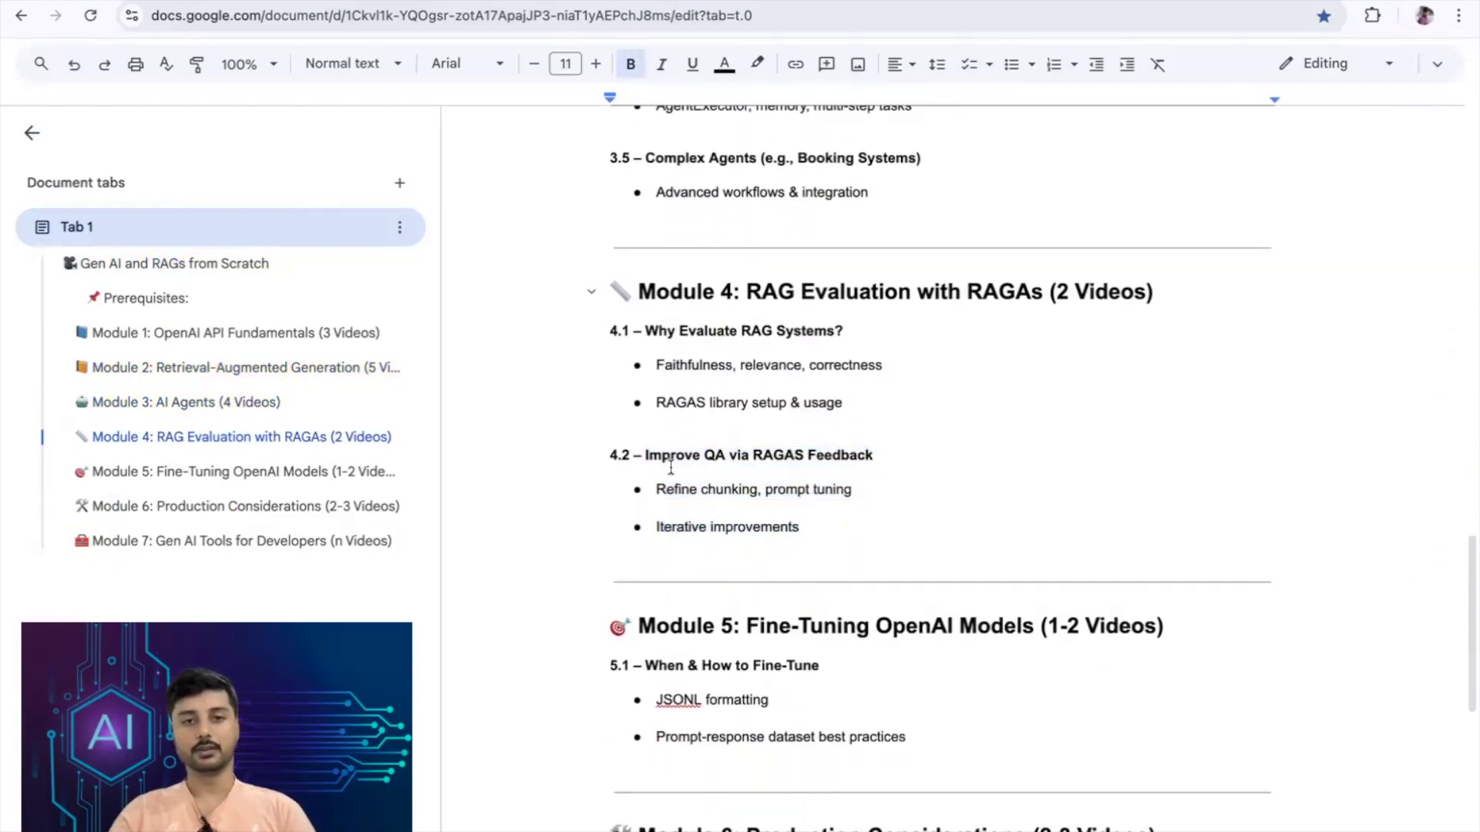
{"action": "scroll", "coordinate": [668, 640], "scroll_direction": "down", "scroll_amount": 3}
{"action": "scroll", "coordinate": [733, 563], "scroll_direction": "down", "scroll_amount": 1}
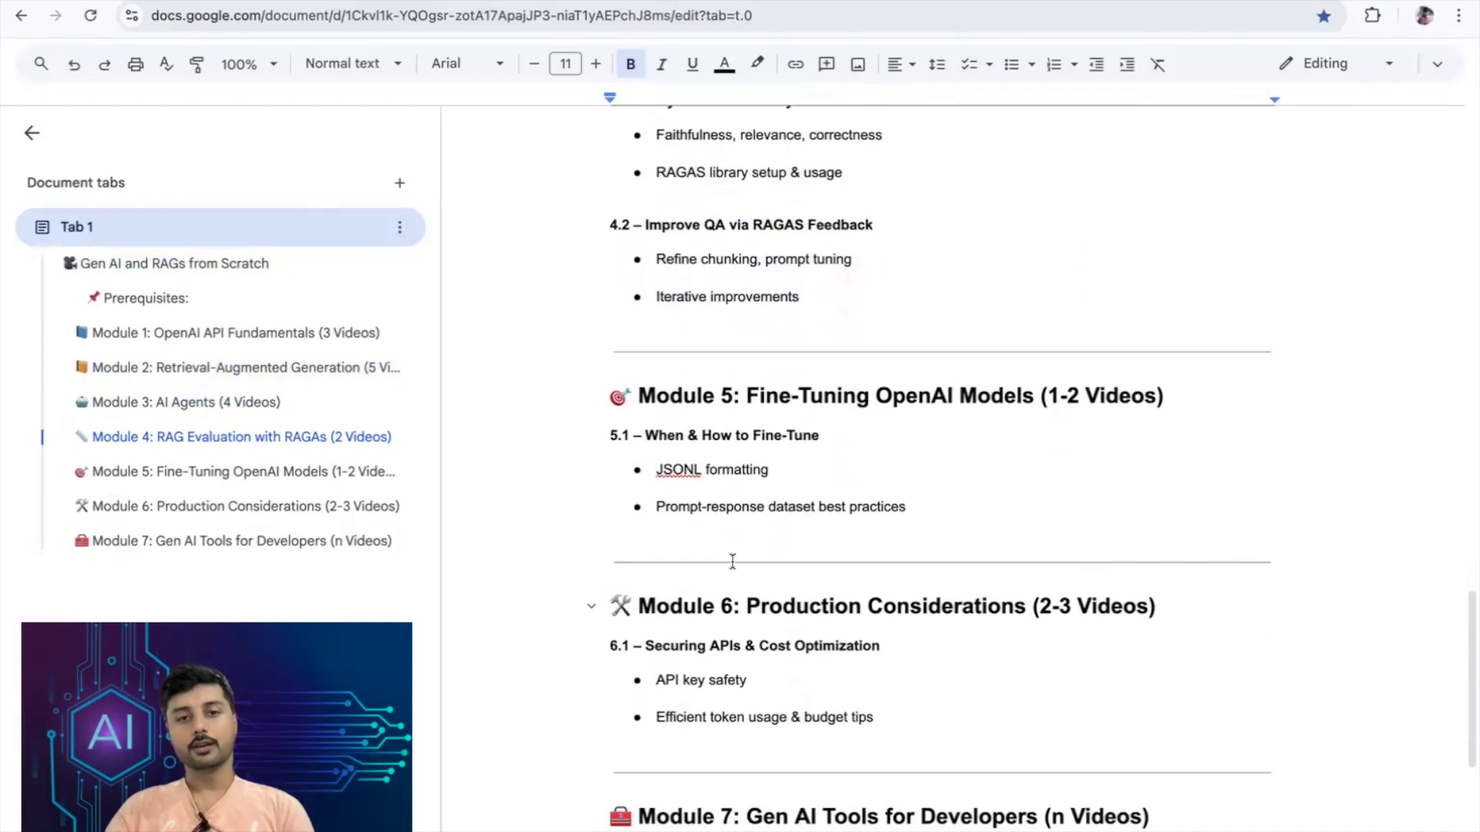
Step: Select the Module 5 heading and lesson 5.1 line with the keyboard, then deselect
{"action": "left_click", "coordinate": [782, 451]}
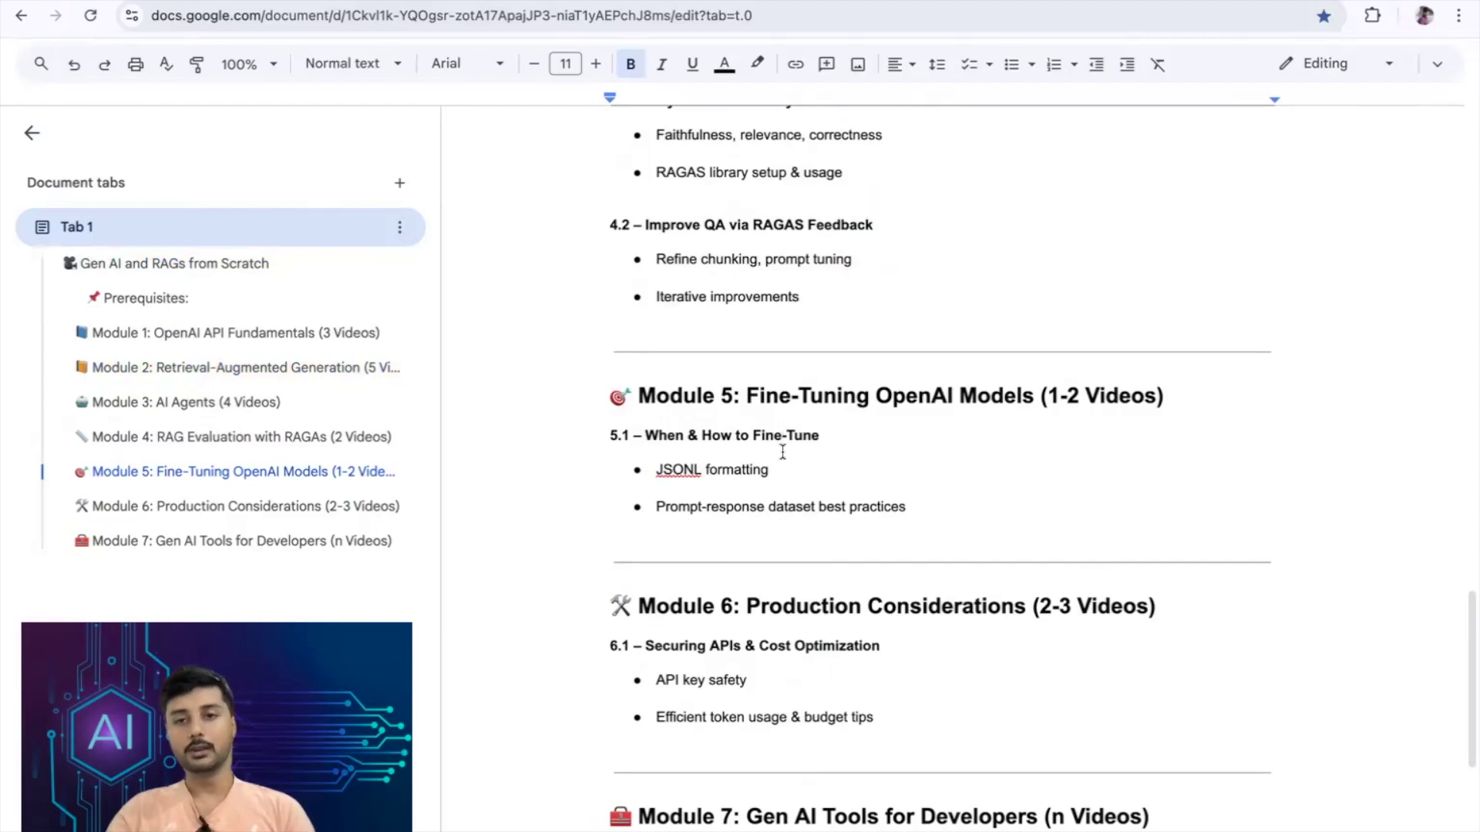
{"action": "key", "text": "Up"}
{"action": "key", "text": "Home"}
{"action": "key", "text": "shift+Down"}
{"action": "key", "text": "shift+Down"}
{"action": "key", "text": "shift+Down"}
{"action": "key", "text": "shift+Down"}
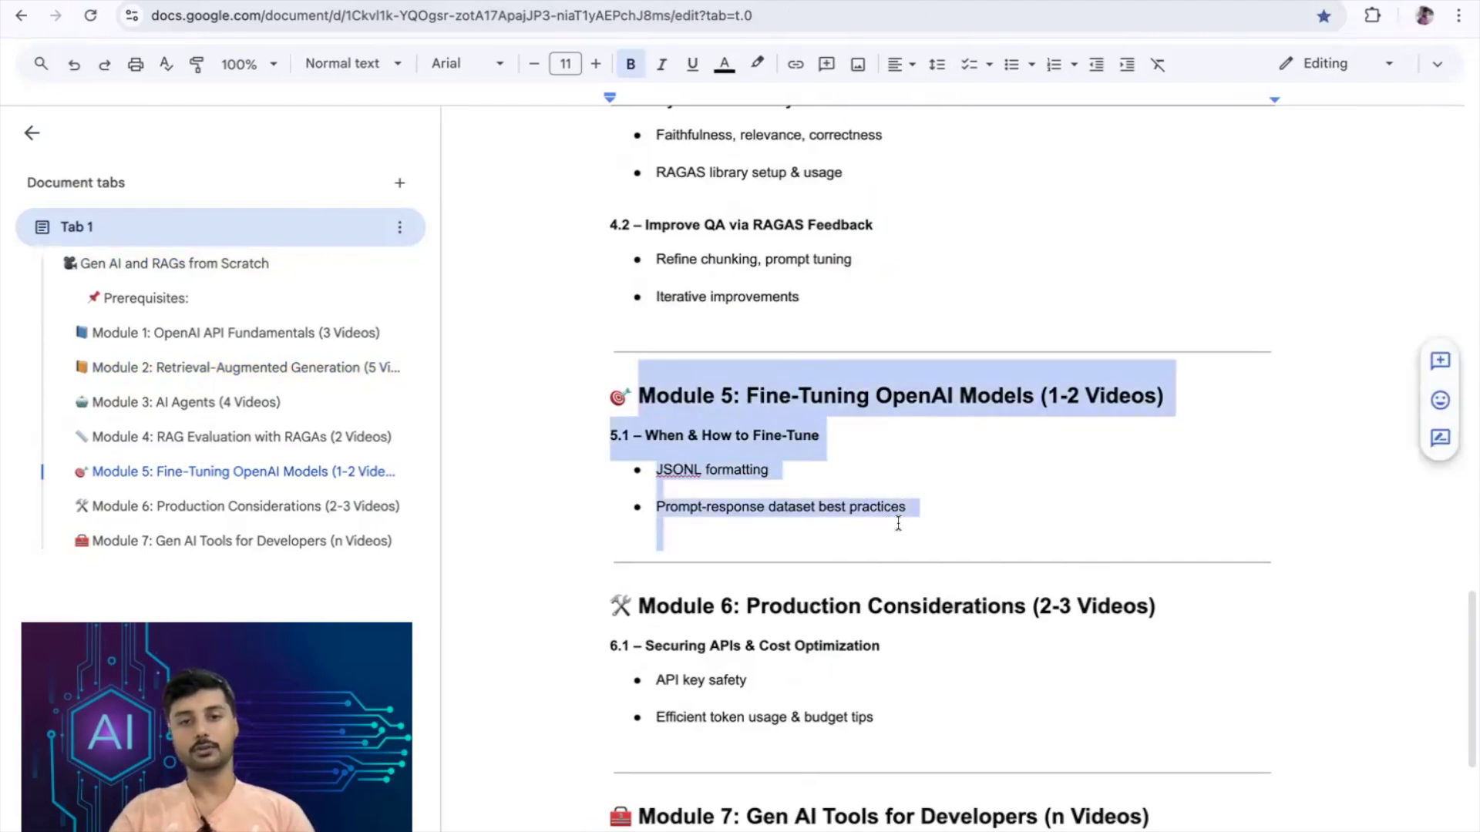
{"action": "left_click", "coordinate": [960, 510]}
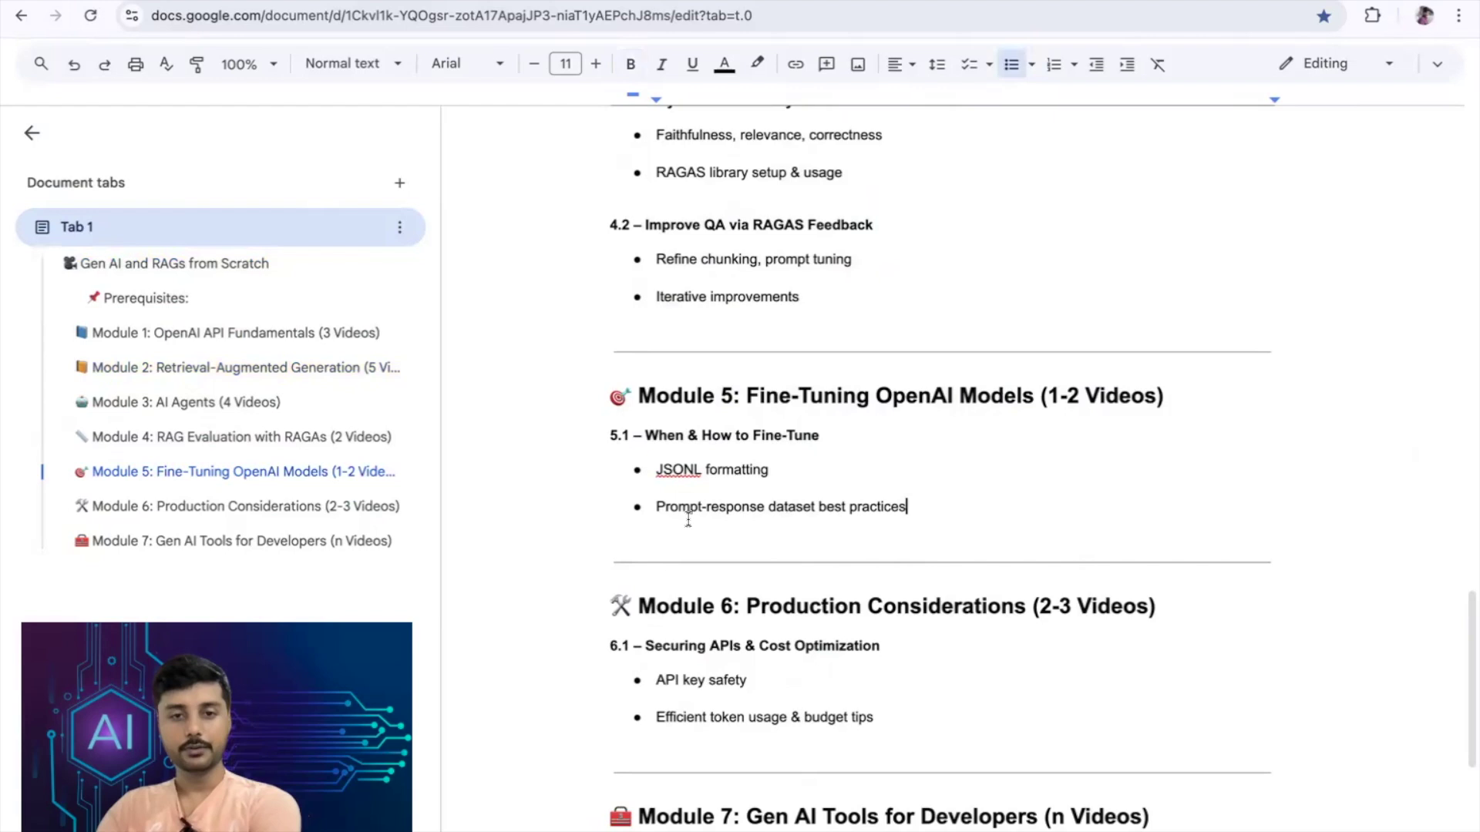
{"action": "scroll", "coordinate": [688, 539], "scroll_direction": "down", "scroll_amount": 1}
{"action": "scroll", "coordinate": [688, 541], "scroll_direction": "down", "scroll_amount": 2}
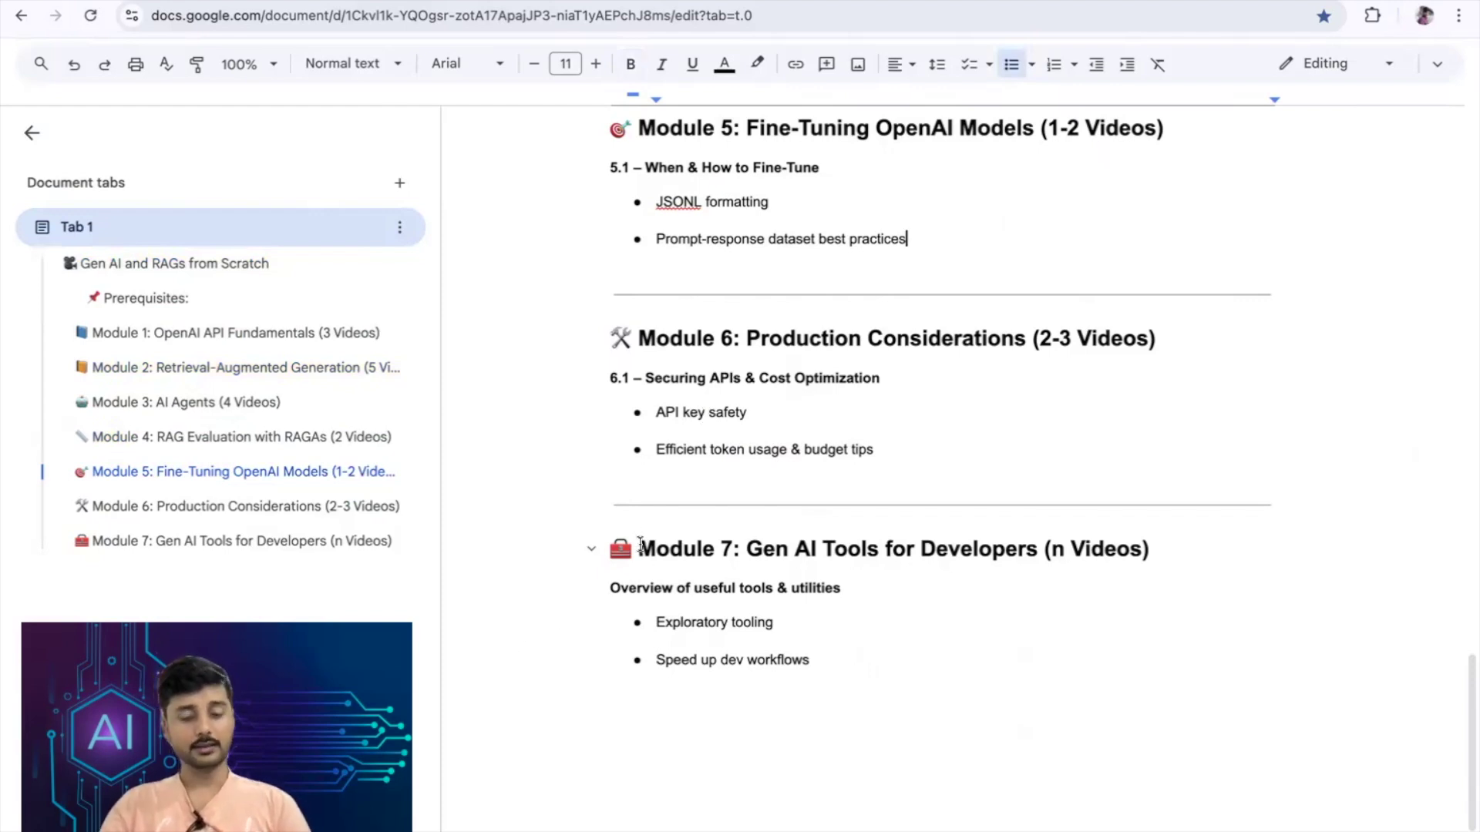
Step: Highlight the Module 7 heading, overview line and bullets in successive passes, then deselect
{"action": "left_click_drag", "start_coordinate": [640, 544], "coordinate": [1037, 551]}
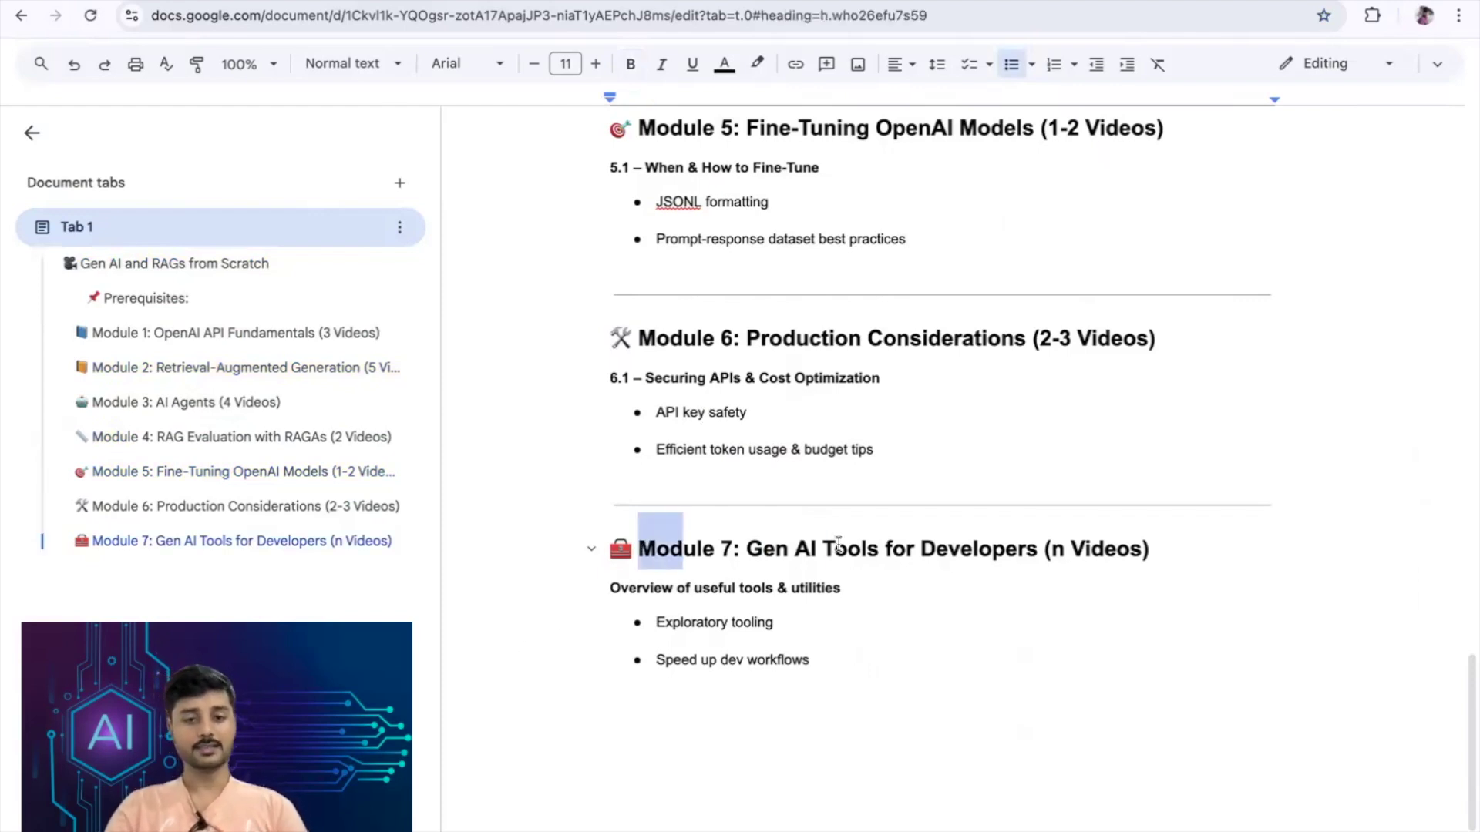
{"action": "left_click", "coordinate": [1036, 552]}
{"action": "left_click", "coordinate": [771, 592]}
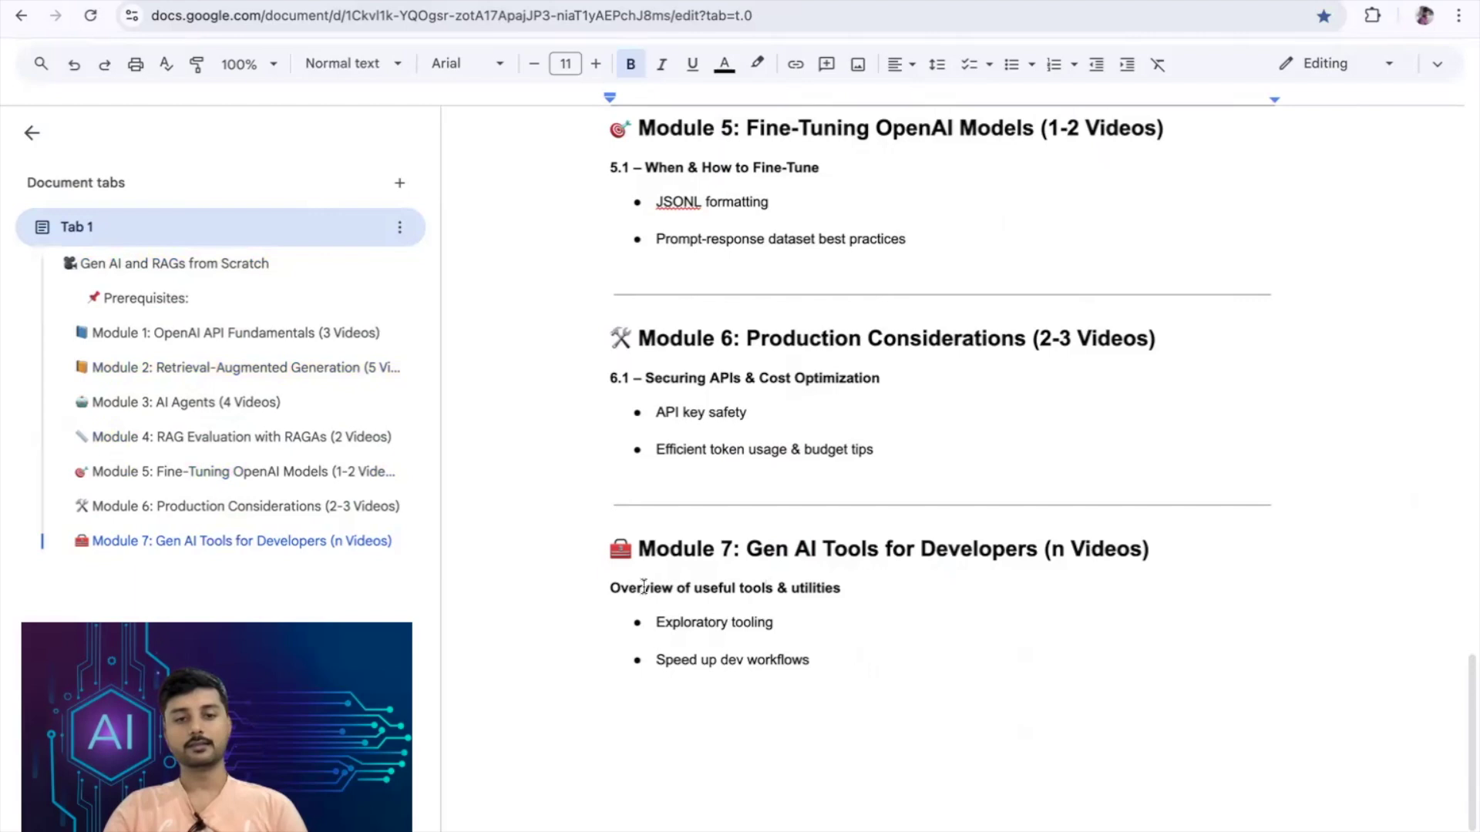
{"action": "mouse_move", "coordinate": [612, 548]}
{"action": "left_mouse_down"}
{"action": "mouse_move", "coordinate": [801, 571]}
{"action": "mouse_move", "coordinate": [843, 653]}
{"action": "left_mouse_up"}
{"action": "left_click", "coordinate": [841, 656]}
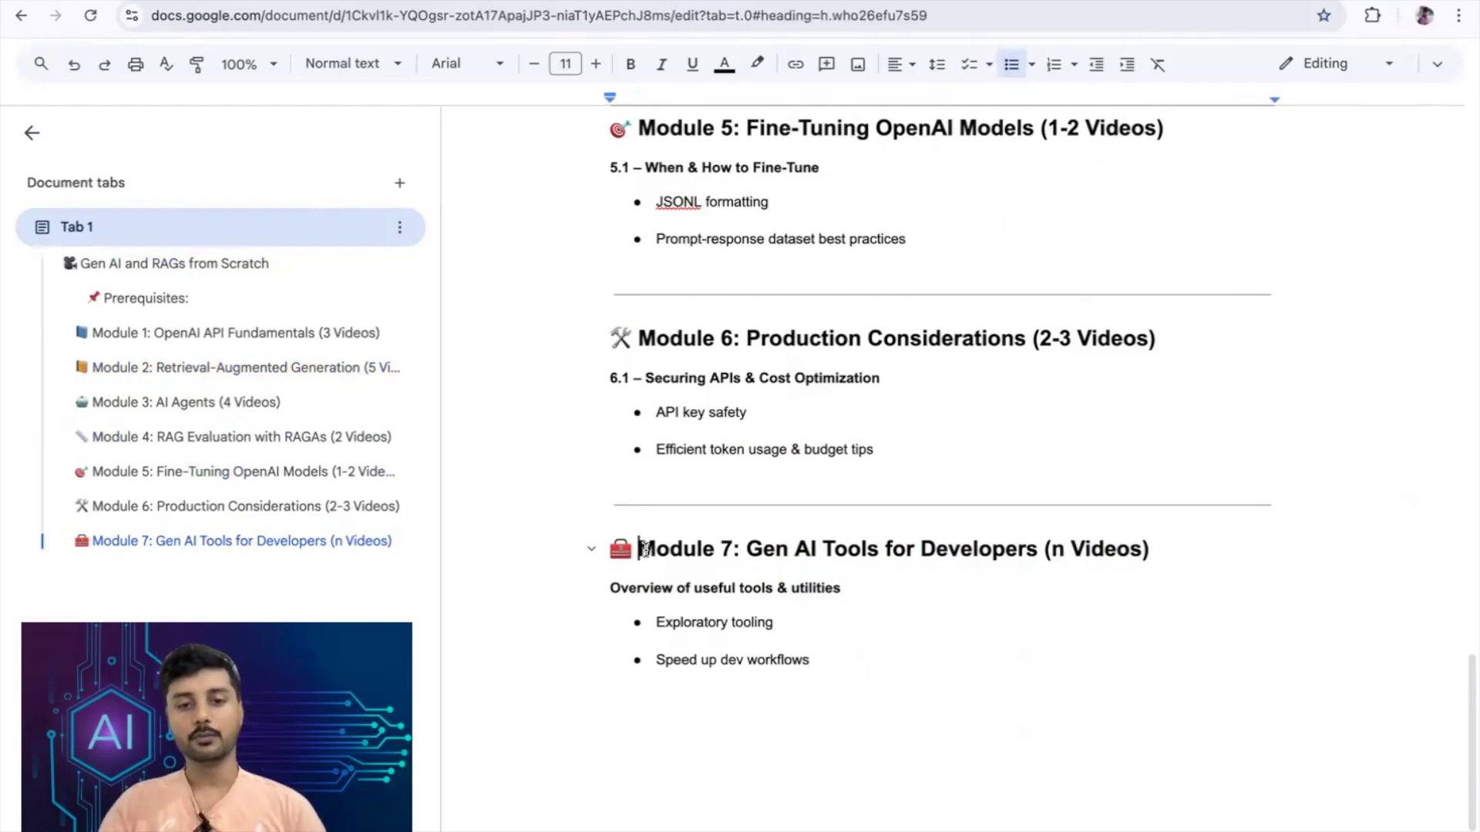
{"action": "left_click_drag", "start_coordinate": [619, 549], "coordinate": [888, 662]}
{"action": "left_click", "coordinate": [812, 409]}
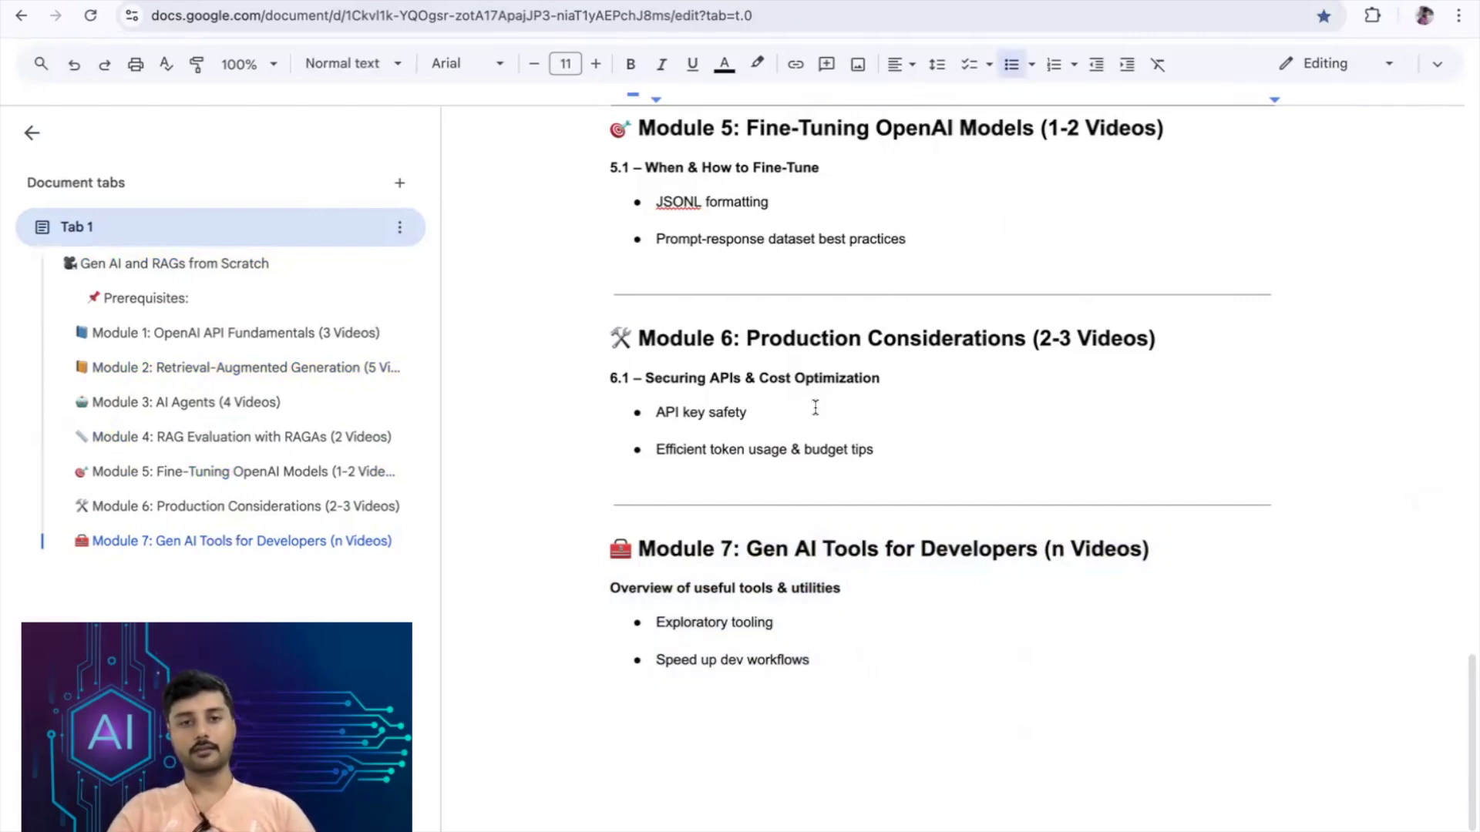
{"action": "scroll", "coordinate": [814, 404], "scroll_direction": "up", "scroll_amount": 2}
{"action": "scroll", "coordinate": [814, 404], "scroll_direction": "up", "scroll_amount": 8}
{"action": "scroll", "coordinate": [814, 407], "scroll_direction": "up", "scroll_amount": 10}
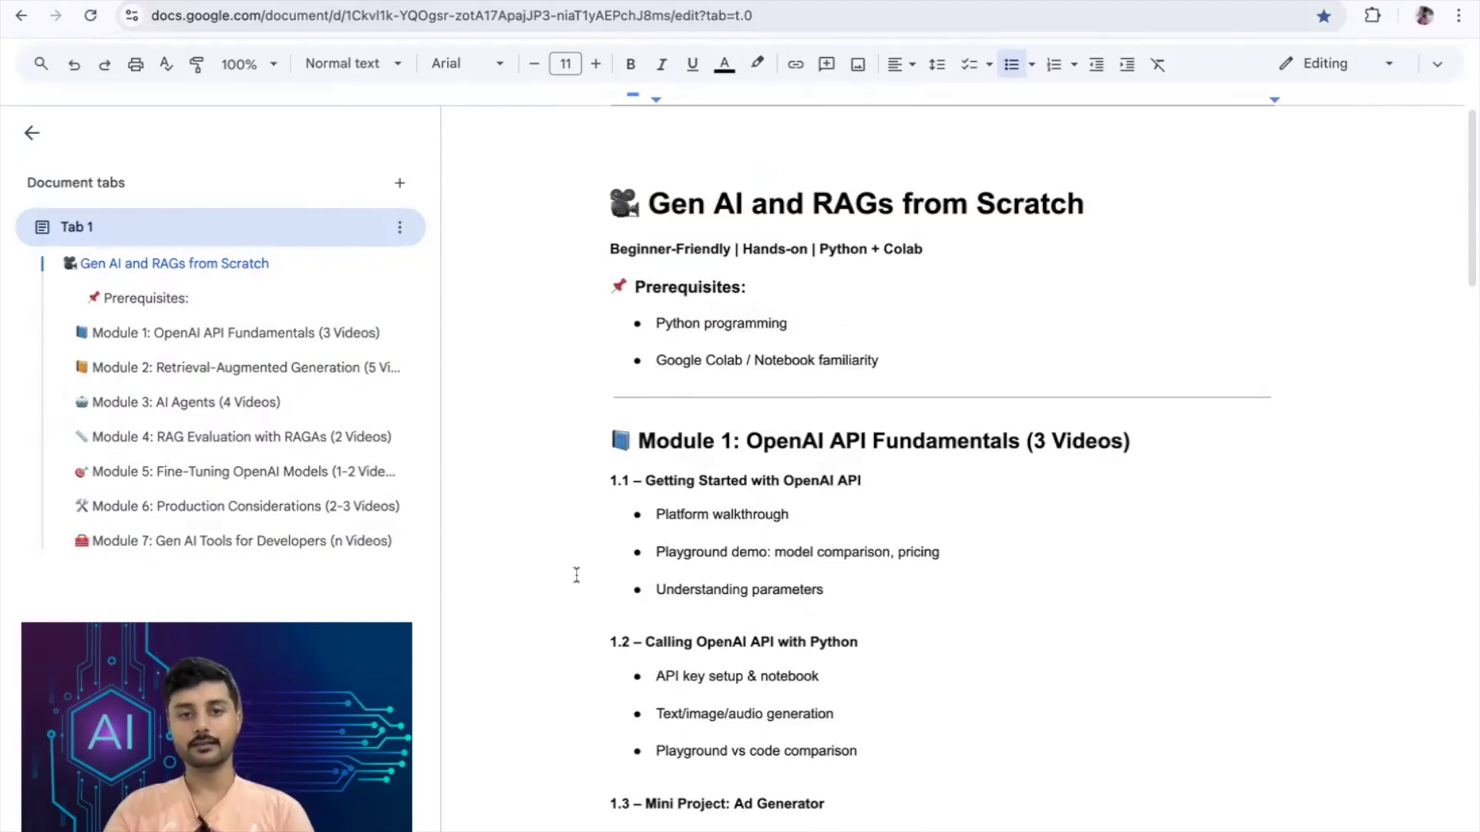
{"action": "scroll", "coordinate": [724, 578], "scroll_direction": "down", "scroll_amount": 1}
{"action": "scroll", "coordinate": [725, 579], "scroll_direction": "down", "scroll_amount": 2}
{"action": "scroll", "coordinate": [725, 579], "scroll_direction": "down", "scroll_amount": 2}
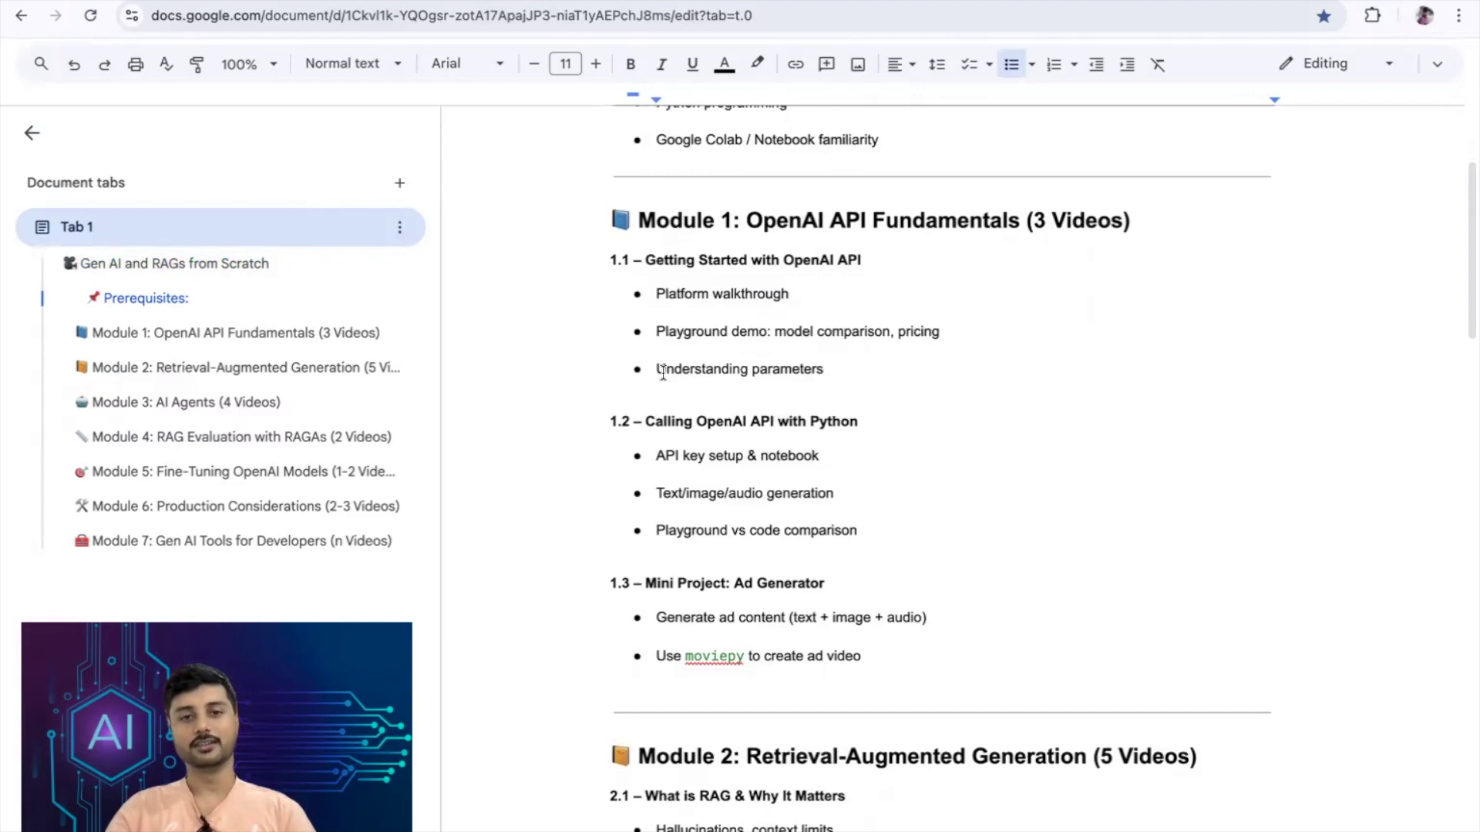
{"action": "scroll", "coordinate": [660, 371], "scroll_direction": "up", "scroll_amount": 2}
{"action": "scroll", "coordinate": [648, 368], "scroll_direction": "up", "scroll_amount": 2}
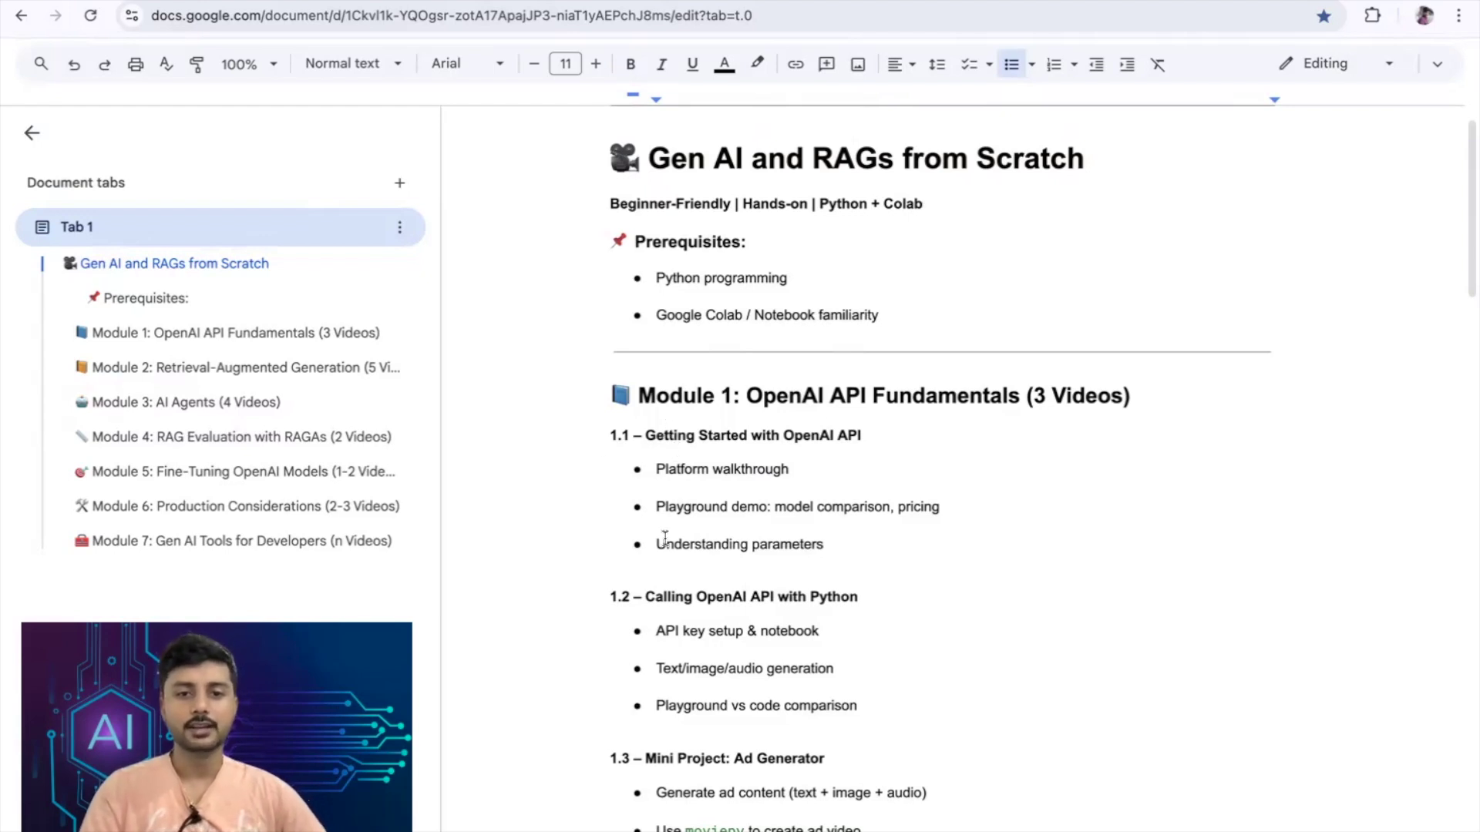
{"action": "scroll", "coordinate": [664, 535], "scroll_direction": "down", "scroll_amount": 1}
{"action": "scroll", "coordinate": [665, 536], "scroll_direction": "down", "scroll_amount": 1}
{"action": "scroll", "coordinate": [665, 536], "scroll_direction": "down", "scroll_amount": 1}
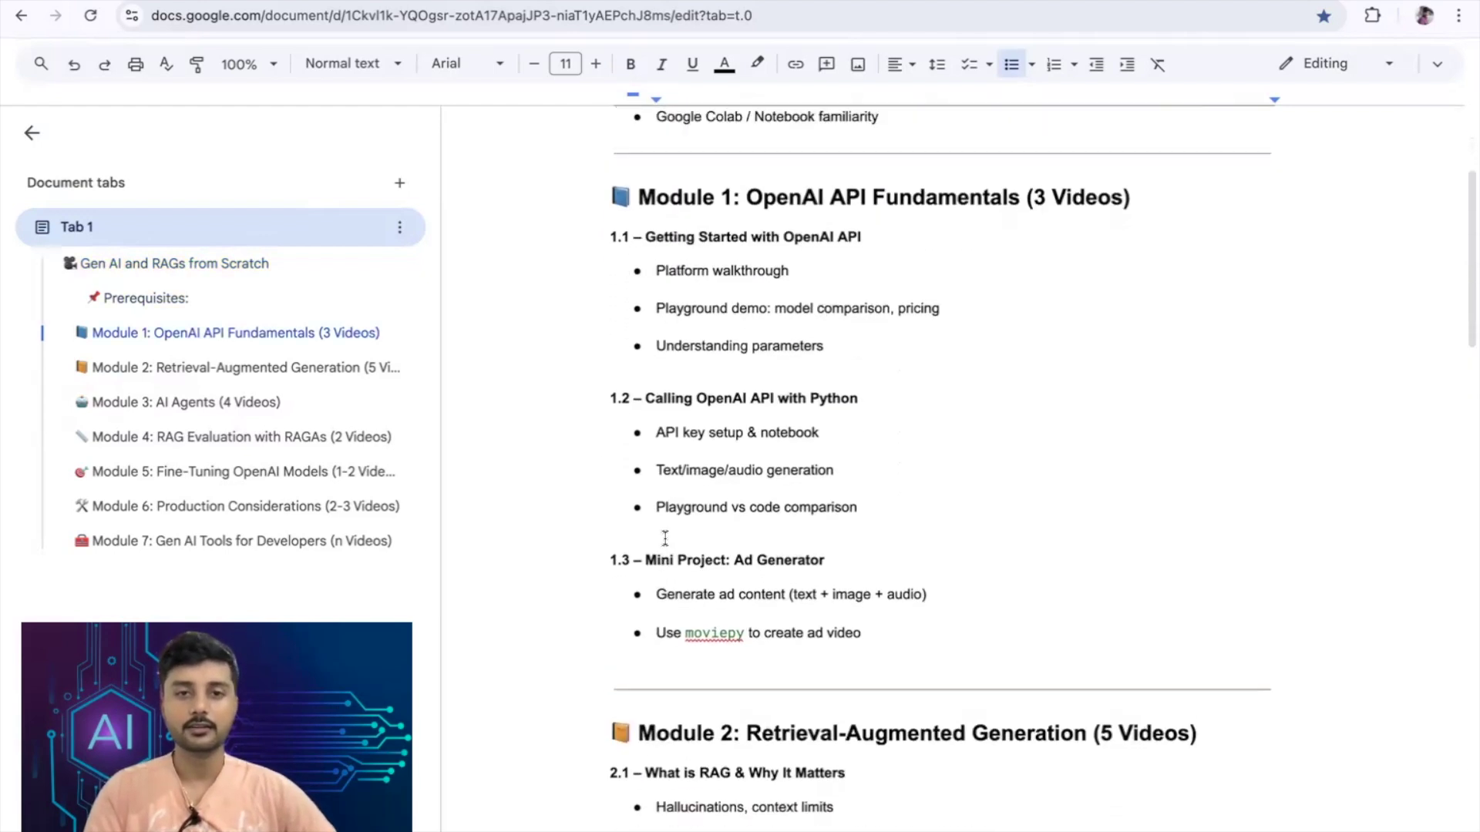
{"action": "scroll", "coordinate": [665, 538], "scroll_direction": "up", "scroll_amount": 2}
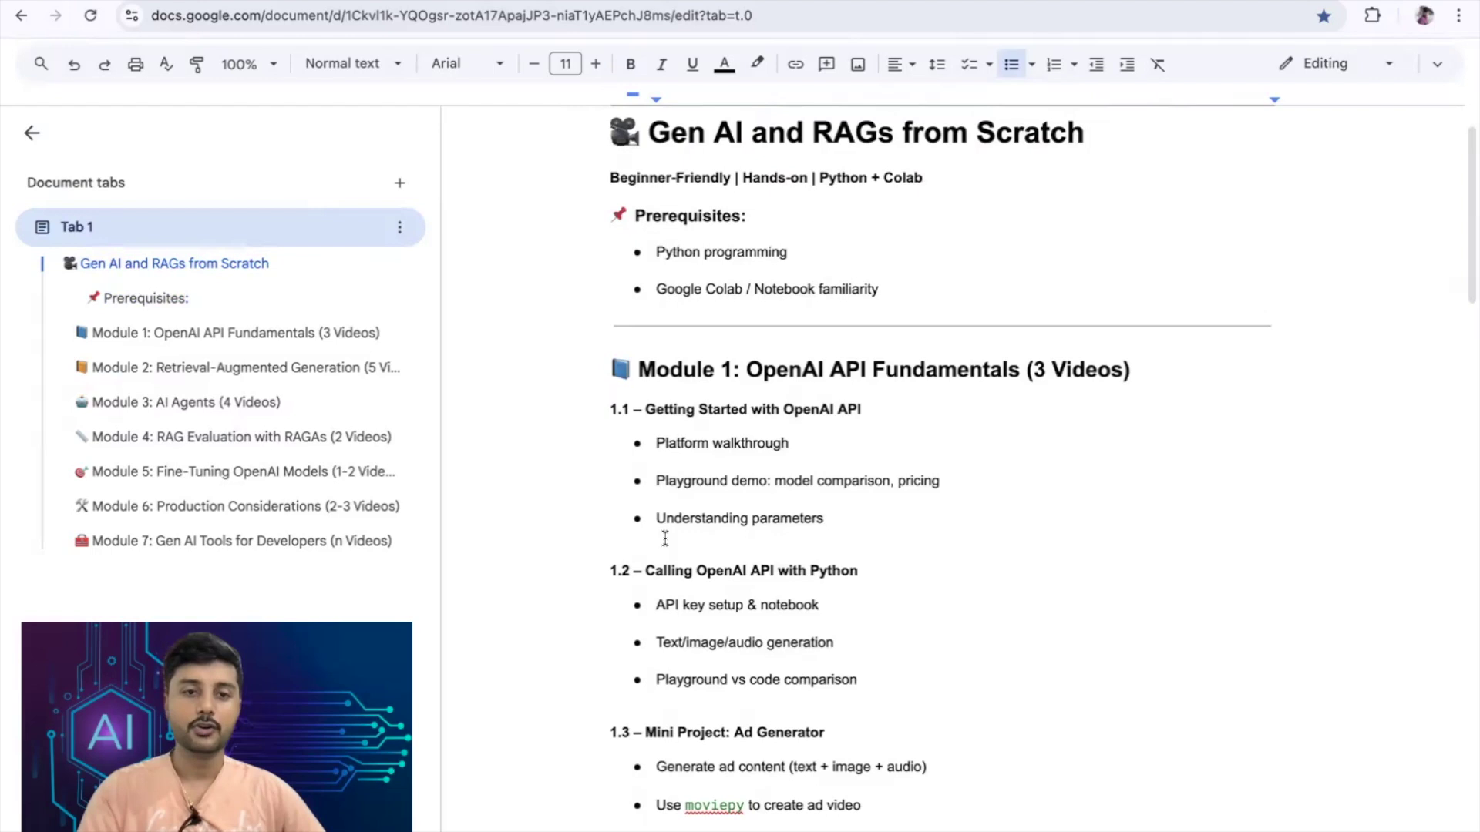